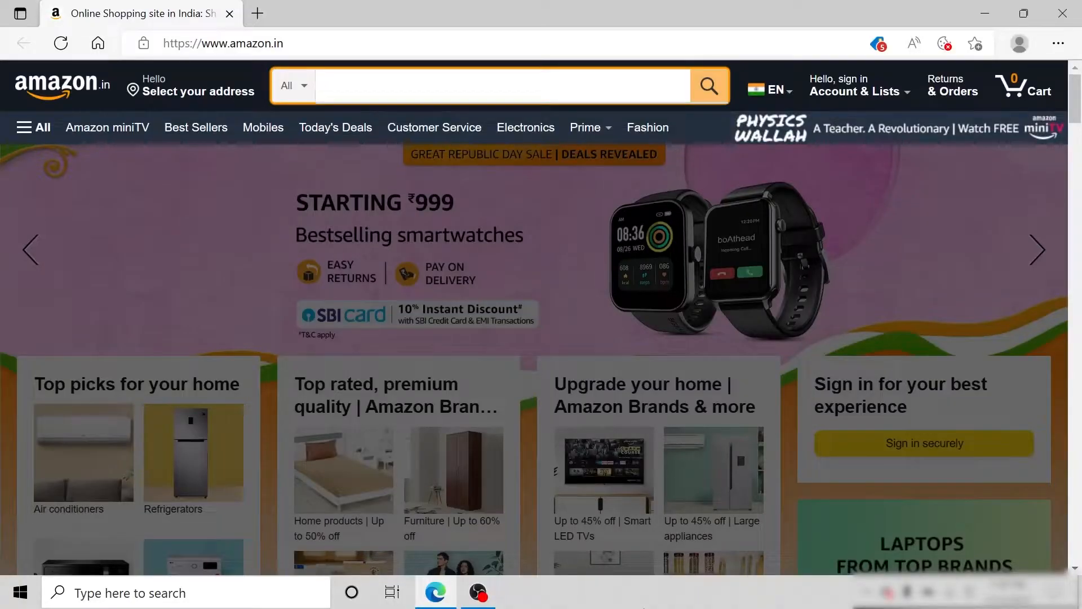
Search the store for "lotion for dry skin" and look through the results for products offering coupons.
{"action": "type", "text": "lotion for dry skin"}
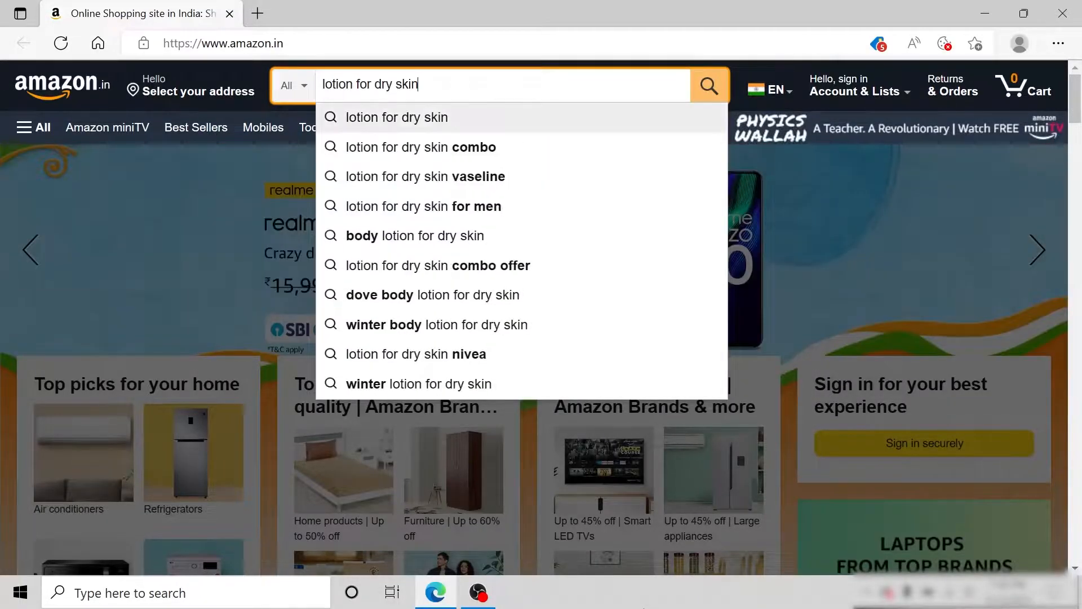
{"action": "key", "text": "Return"}
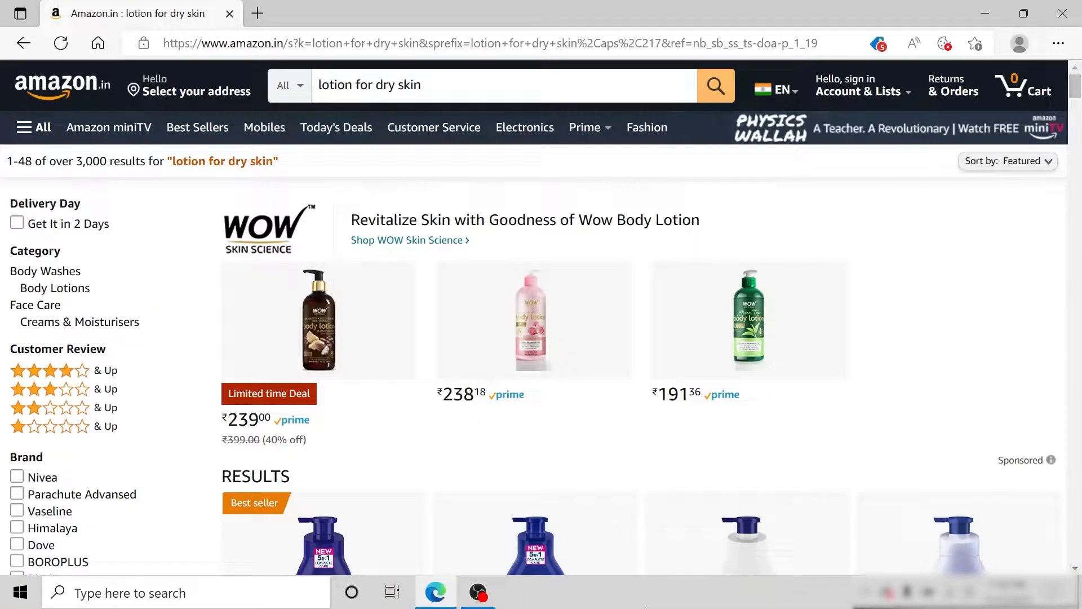
{"action": "scroll", "coordinate": [541, 316], "scroll_direction": "down", "scroll_amount": 2}
{"action": "scroll", "coordinate": [1027, 225], "scroll_direction": "down", "scroll_amount": 10}
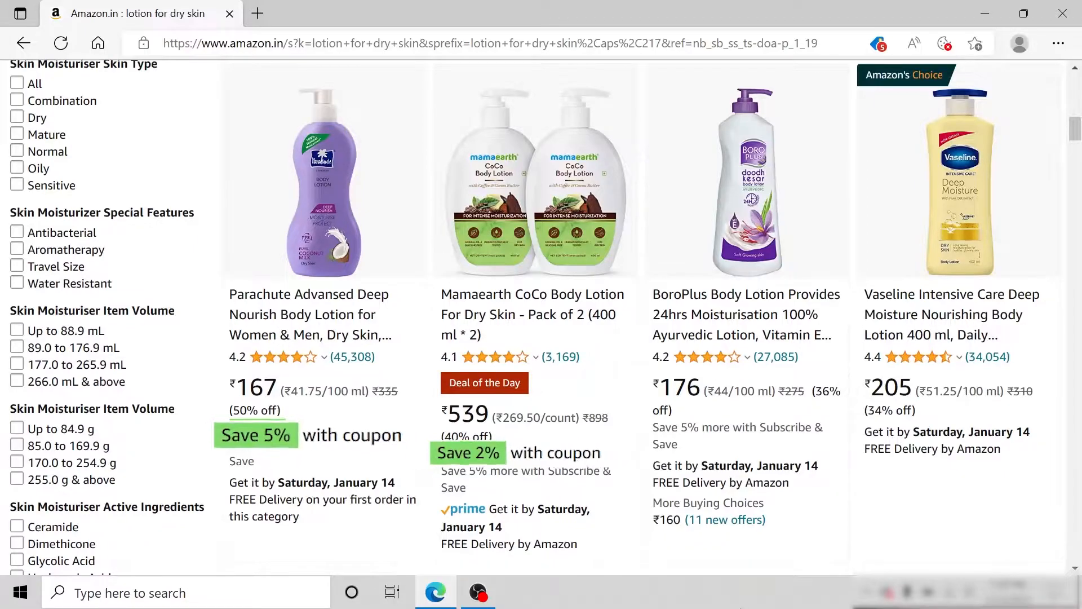
Open the Parachute Advansed Deep Nourish Body Lotion product page and apply its 5% coupon.
{"action": "left_click", "coordinate": [366, 335]}
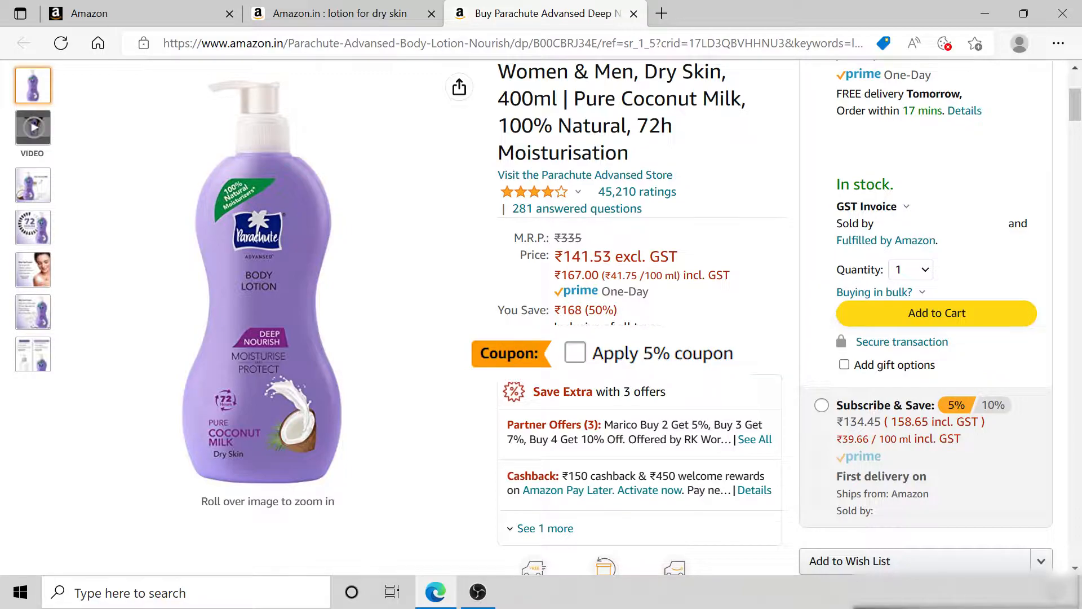
{"action": "left_click", "coordinate": [575, 353]}
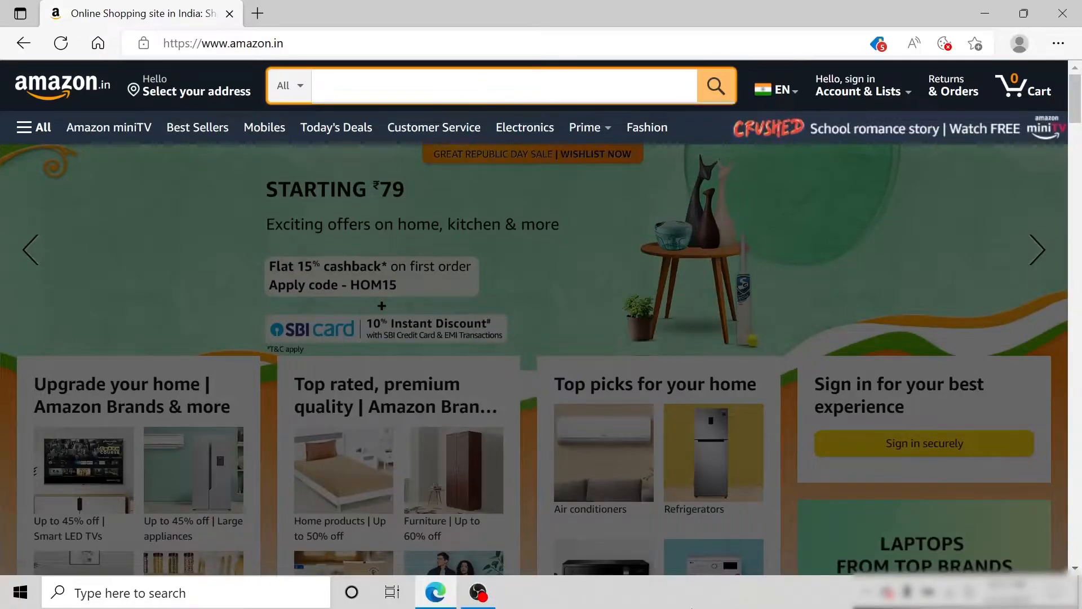
Search the store for "coupons" and open the Amazon coupons page.
{"action": "type", "text": "coupons"}
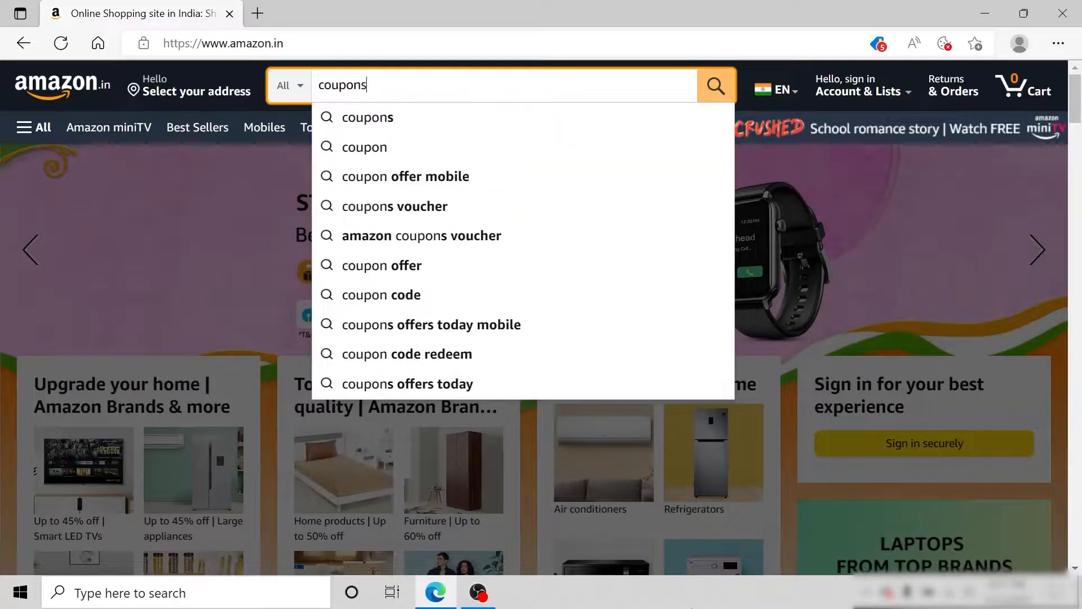
{"action": "key", "text": "Return"}
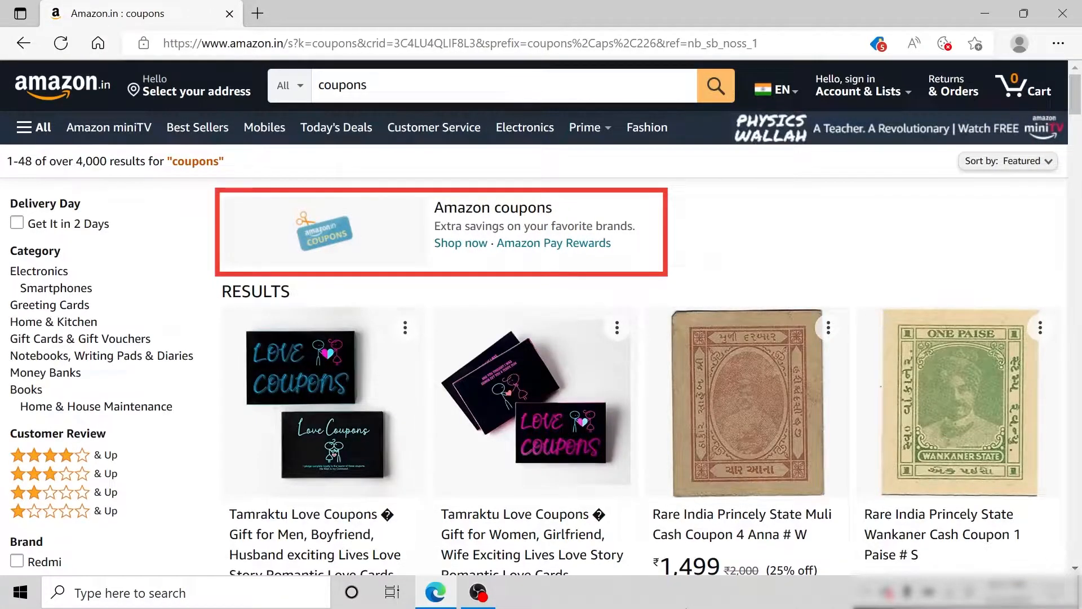
{"action": "left_click", "coordinate": [472, 245]}
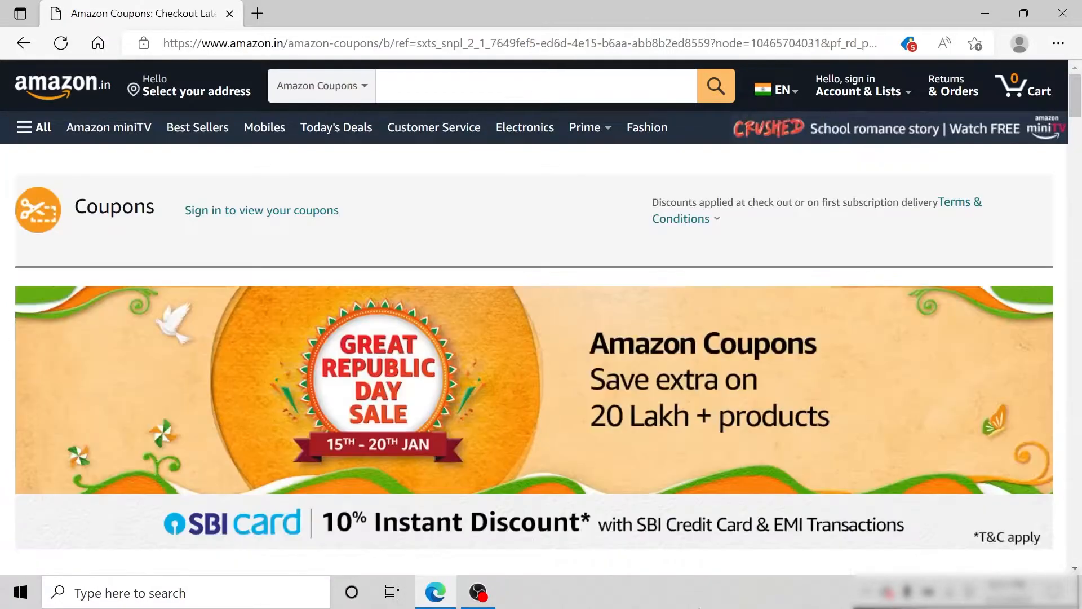
Open the featured ₹10,000 coupon for the ELECTROLUX 680L refrigerator and examine its claim instructions and qualifying product.
{"action": "scroll", "coordinate": [1080, 174], "scroll_direction": "down", "scroll_amount": 8}
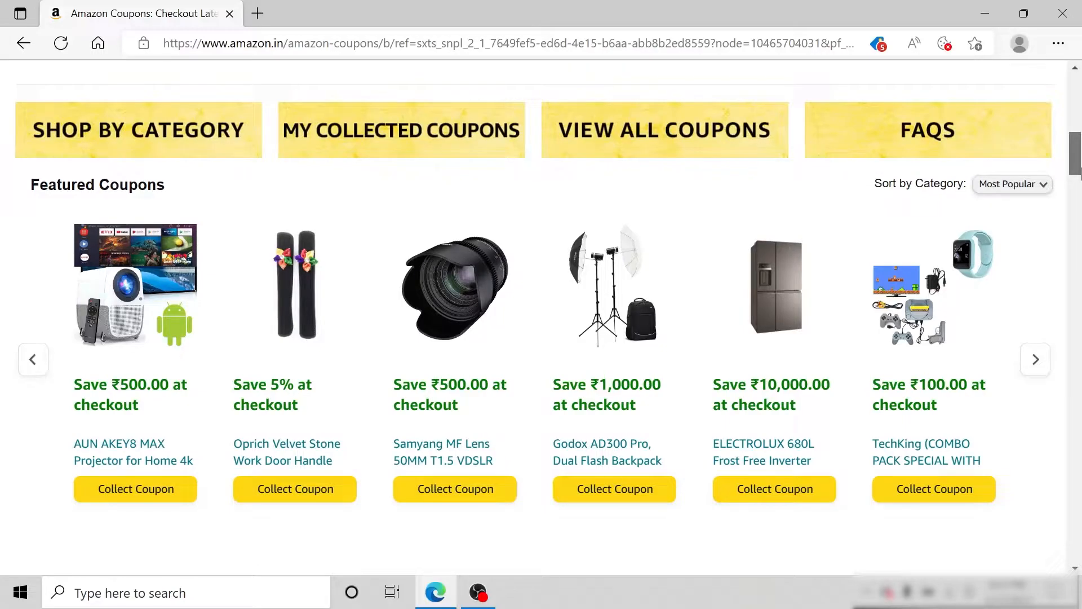
{"action": "left_click_drag", "start_coordinate": [1080, 173], "coordinate": [1080, 276]}
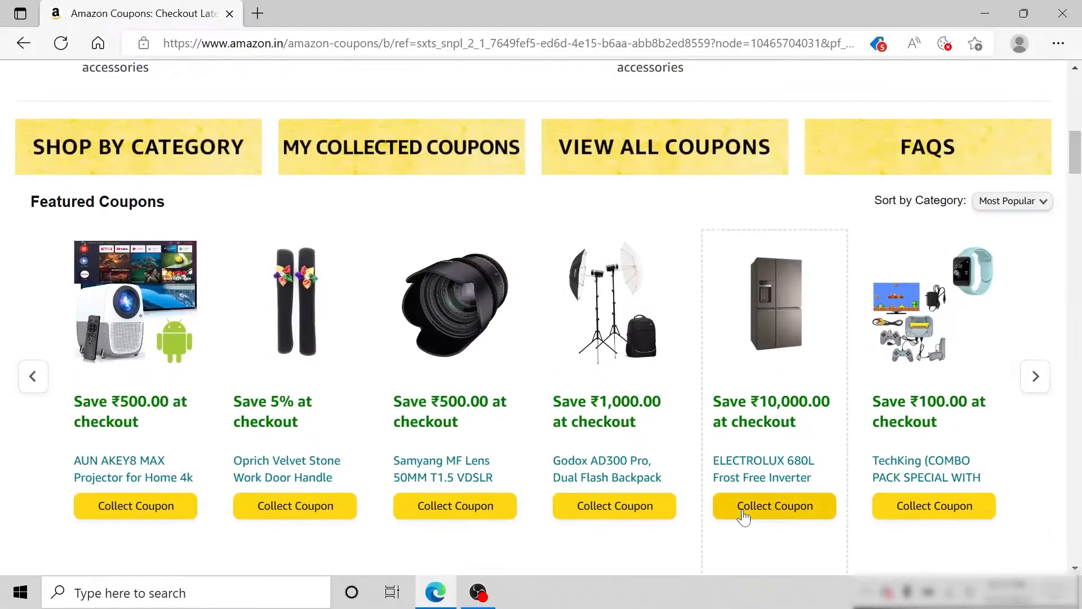
{"action": "left_click", "coordinate": [742, 510]}
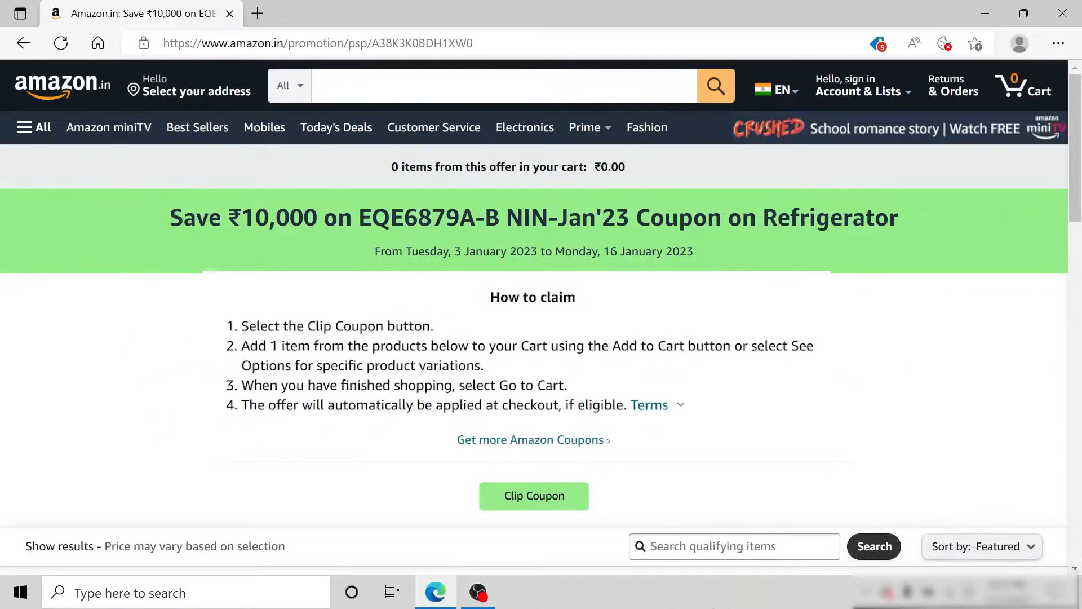
{"action": "scroll", "coordinate": [1066, 268], "scroll_direction": "down", "scroll_amount": 8}
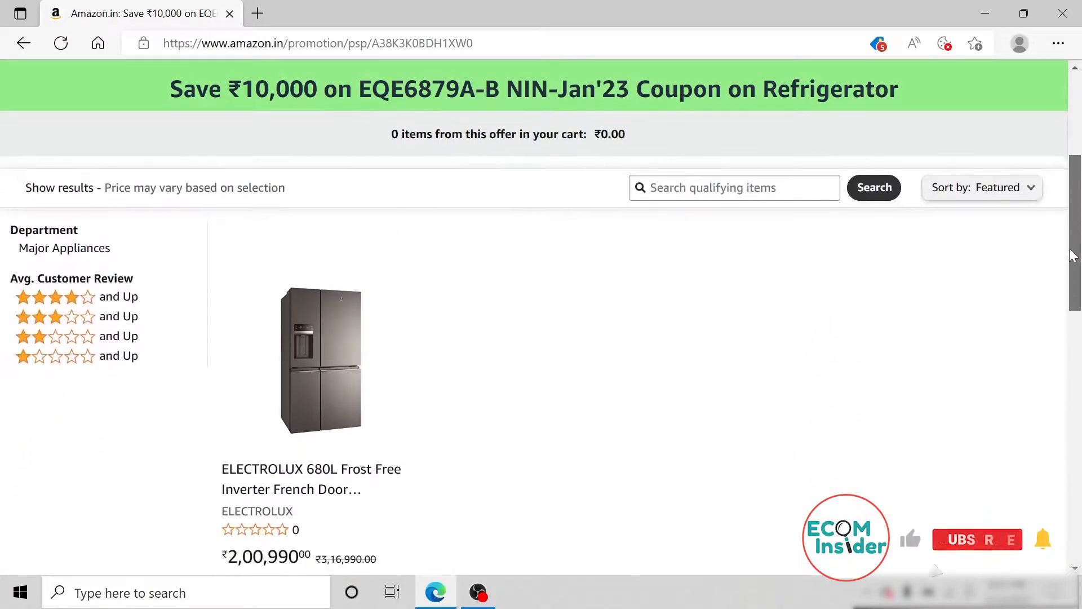
{"action": "scroll", "coordinate": [1065, 268], "scroll_direction": "down", "scroll_amount": 3}
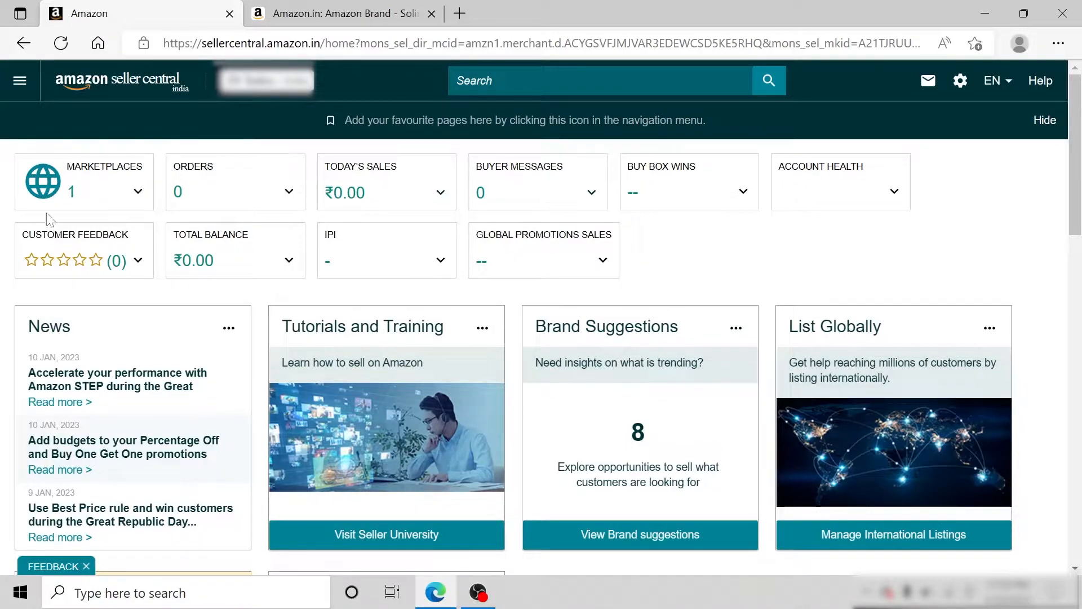
Go to the Coupons section of Seller Central's advertising tools and start creating a new coupon.
{"action": "left_click", "coordinate": [19, 82]}
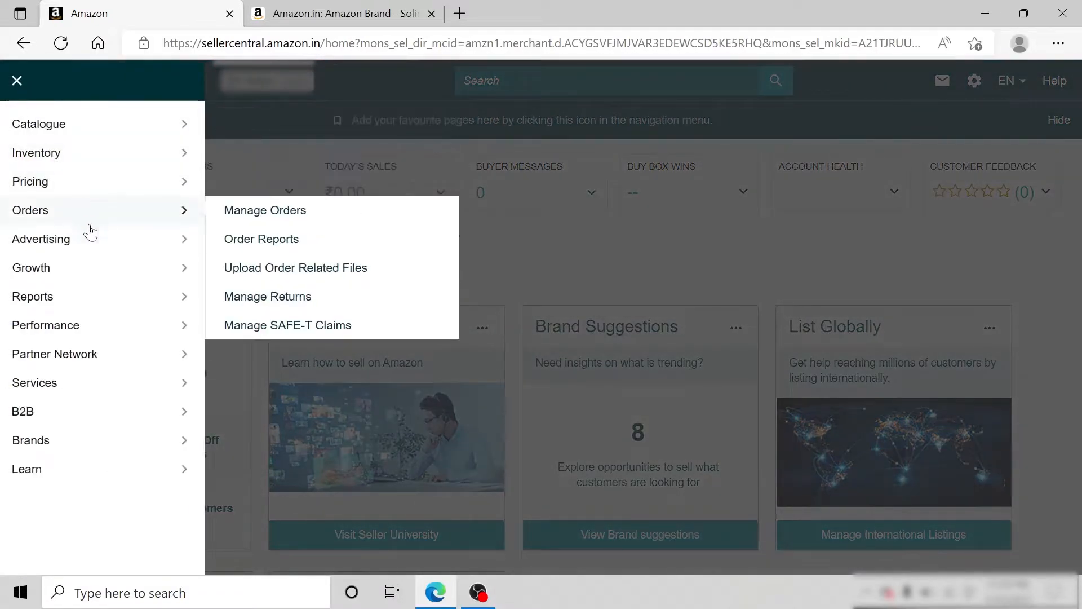
{"action": "mouse_move", "coordinate": [96, 239]}
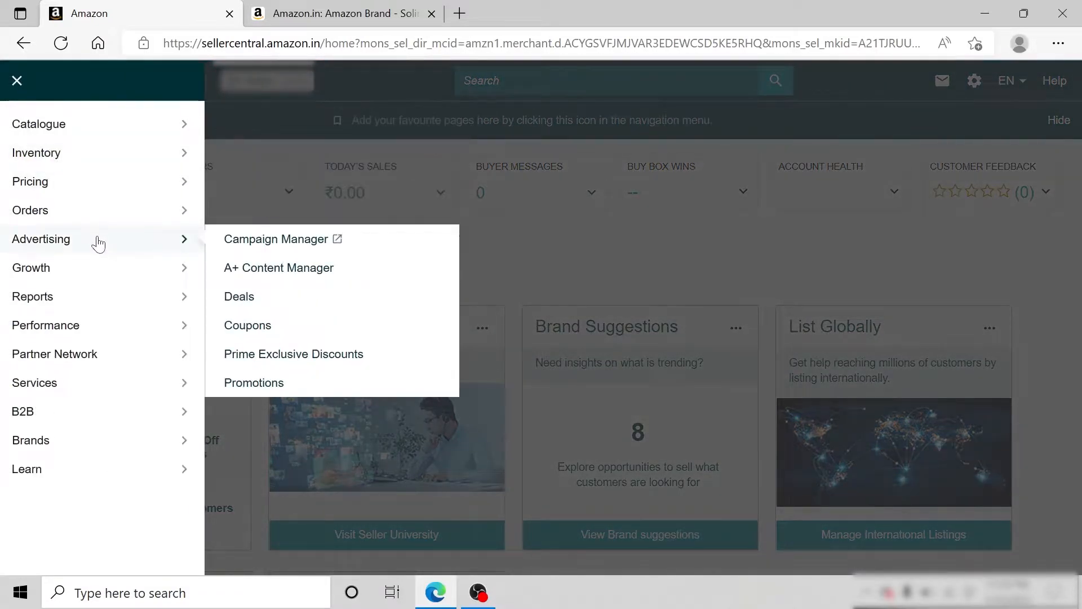
{"action": "left_click", "coordinate": [288, 337]}
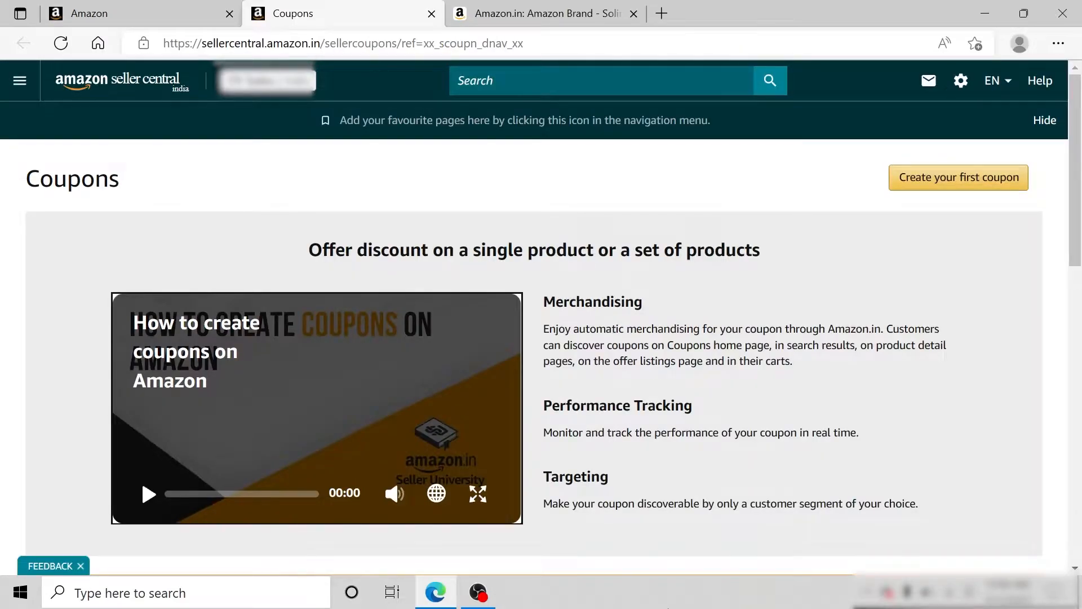
{"action": "left_click", "coordinate": [924, 184]}
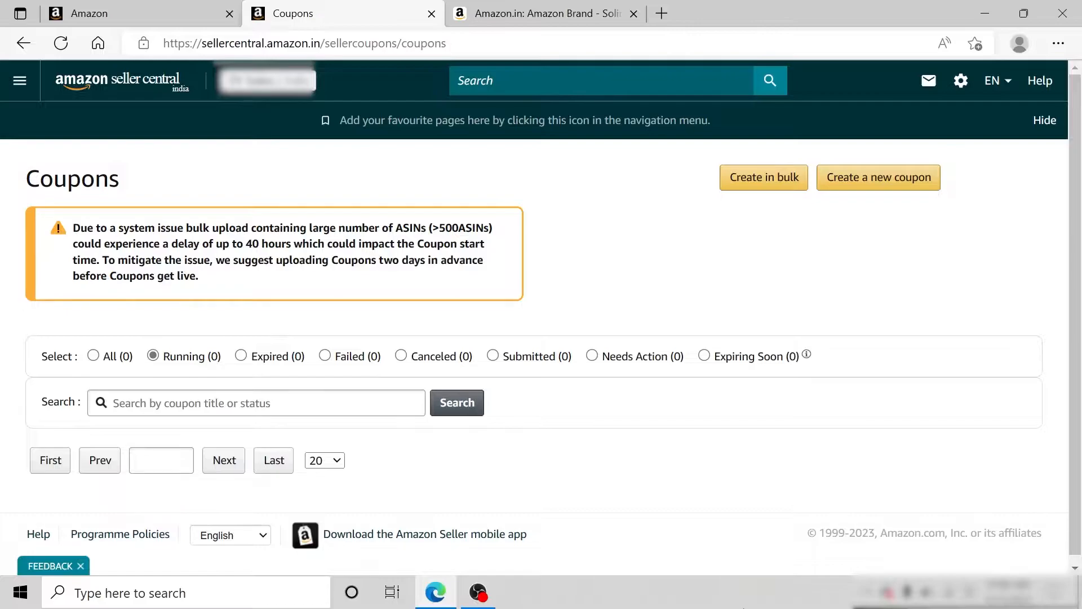
{"action": "left_click", "coordinate": [879, 177]}
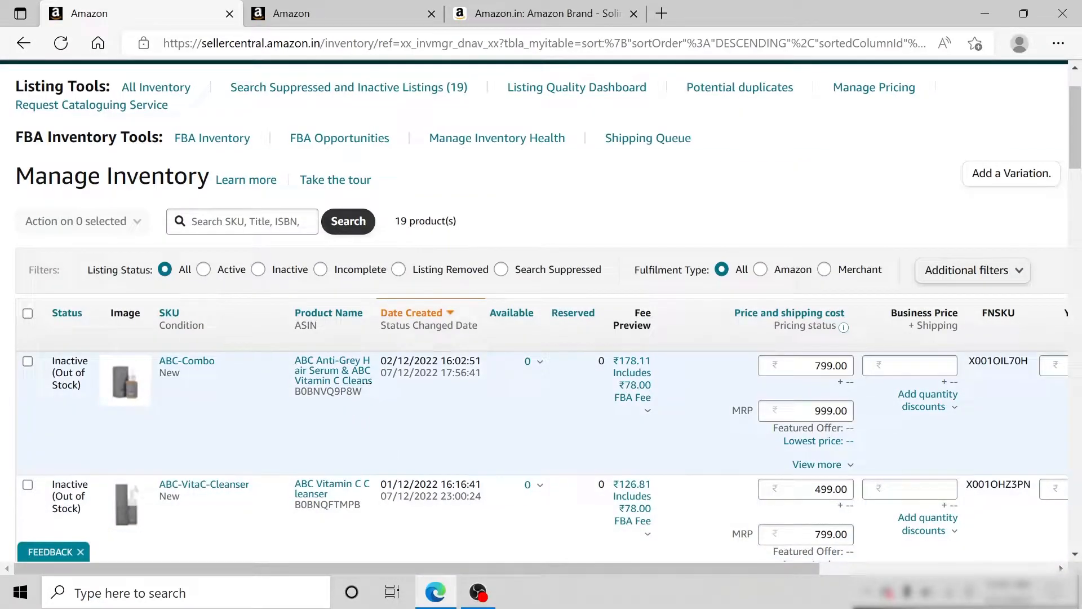
Copy ASIN B0BNVQ9P8W from the inventory, find that product in the coupon form and add it as participating.
{"action": "double_click", "coordinate": [329, 391]}
{"action": "key", "text": "ctrl+c"}
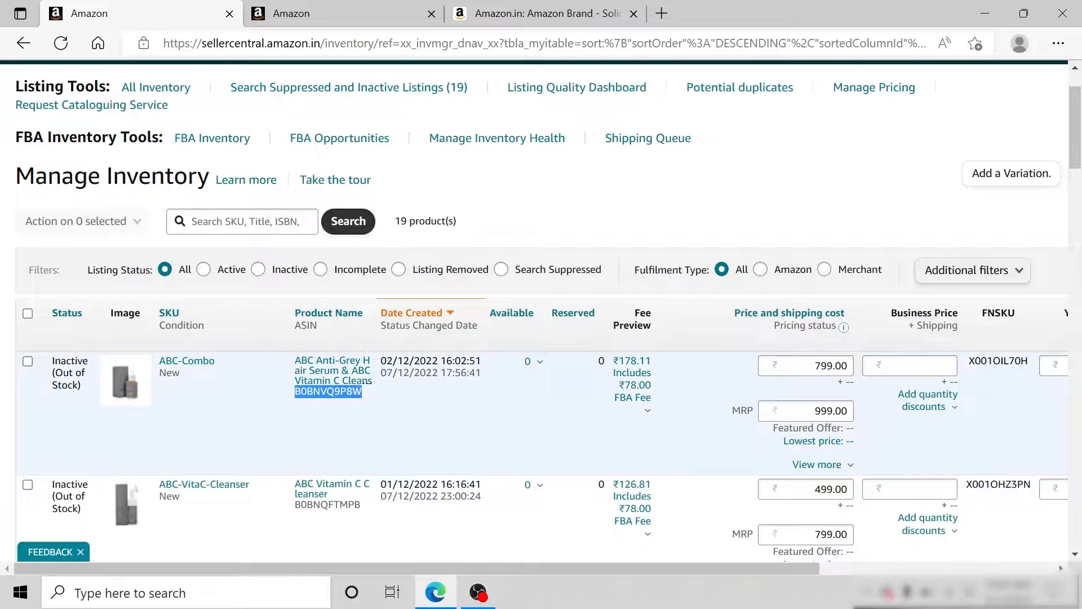
{"action": "left_click", "coordinate": [375, 11]}
{"action": "key", "text": "ctrl+v"}
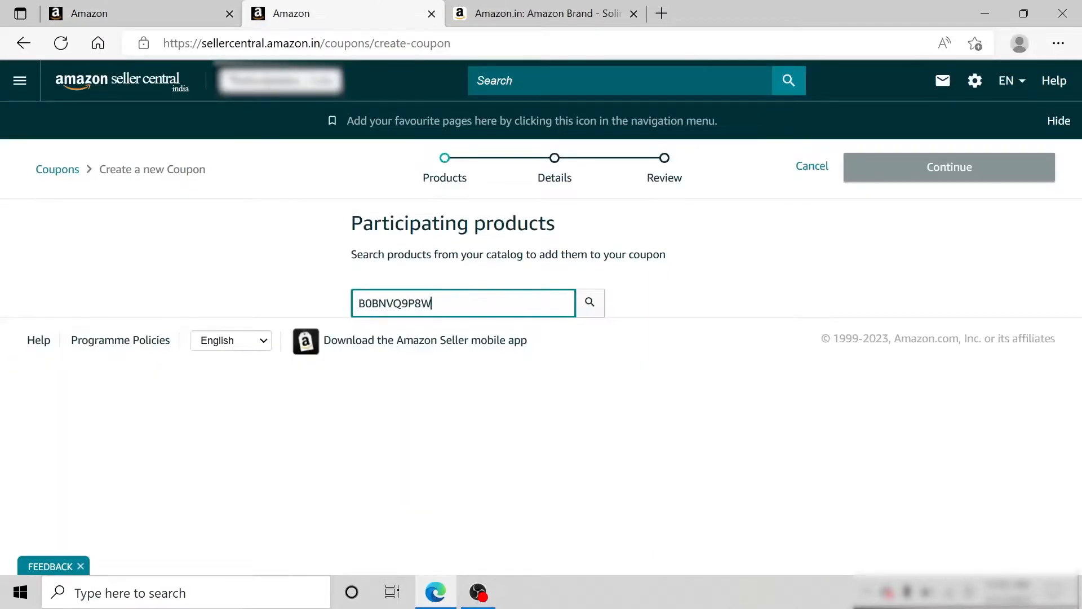
{"action": "left_click", "coordinate": [589, 307]}
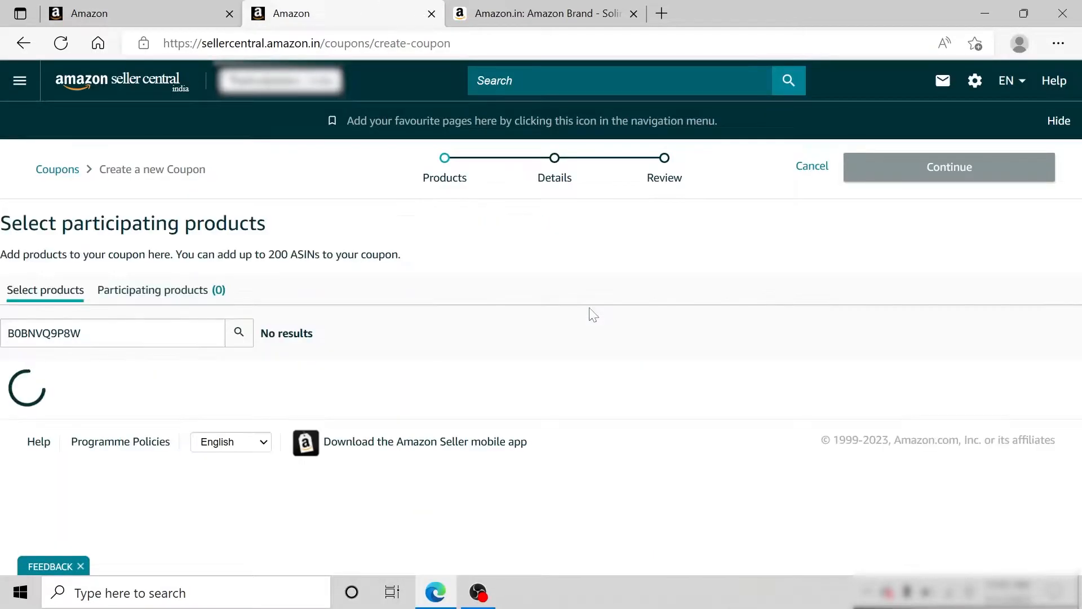
{"action": "left_click", "coordinate": [74, 454]}
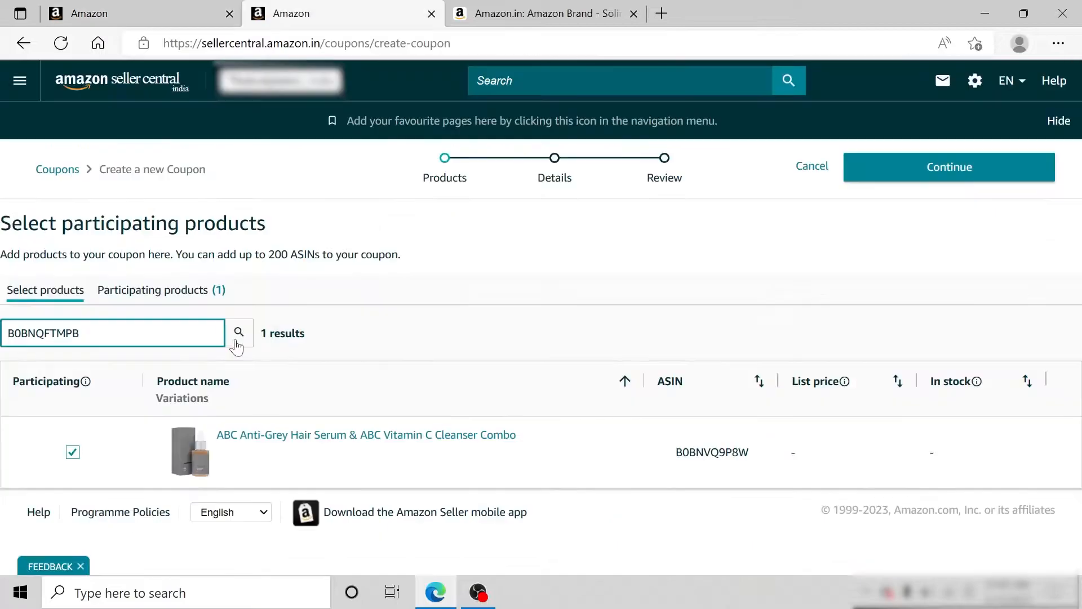
Add product B0BNQFTMPB to the coupon, check the participating products and continue to the coupon details.
{"action": "left_click", "coordinate": [239, 337]}
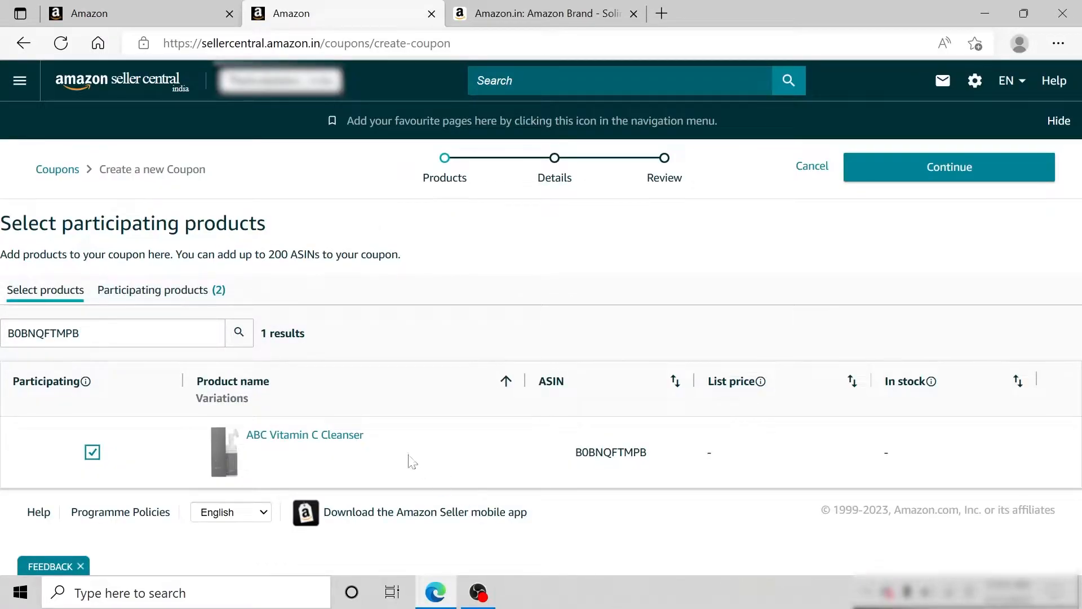
{"action": "left_click", "coordinate": [196, 295]}
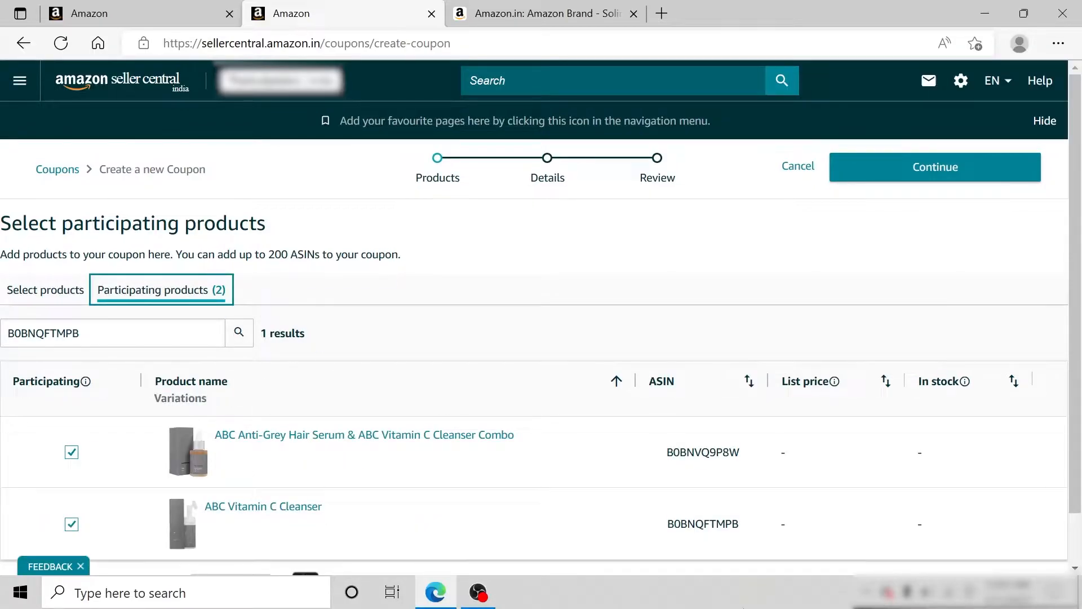
{"action": "left_click", "coordinate": [899, 177]}
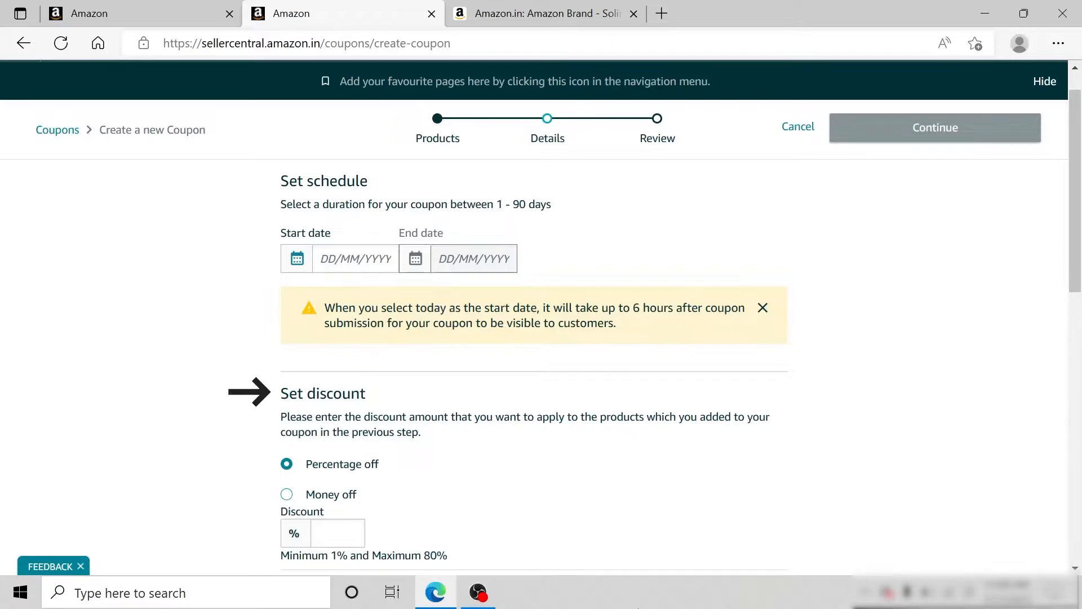
Switch the coupon's discount type to Money off.
{"action": "scroll", "coordinate": [535, 316], "scroll_direction": "down", "scroll_amount": 3}
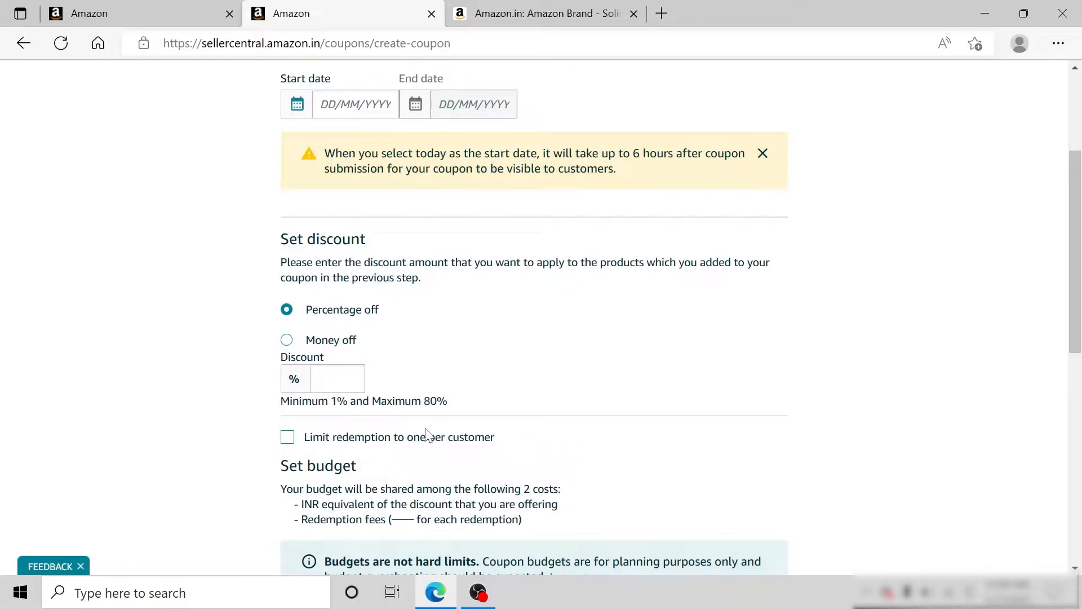
{"action": "left_click", "coordinate": [287, 340]}
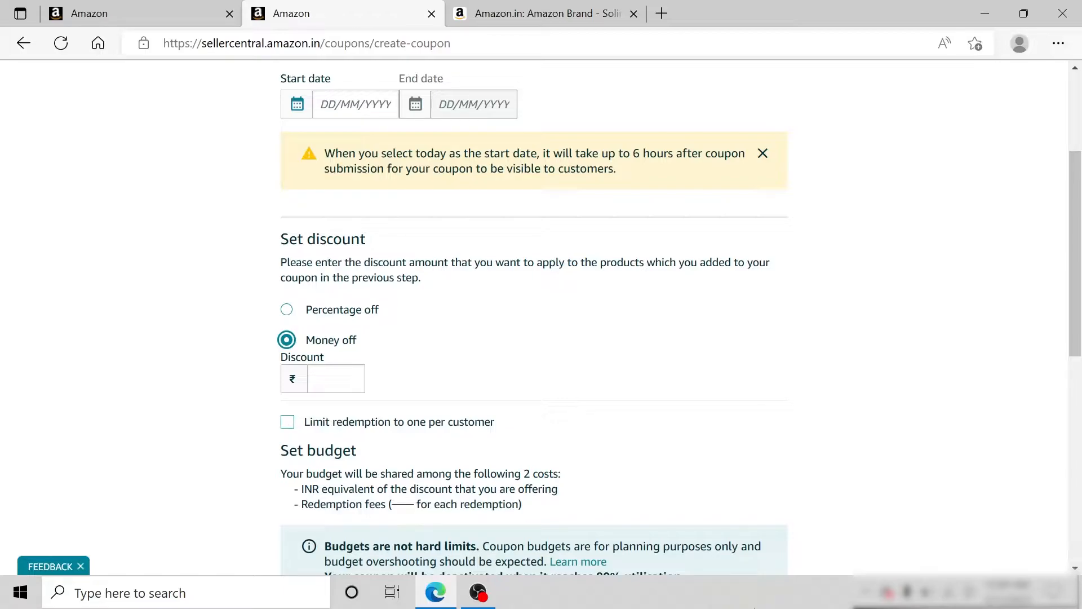
Consult the help article on why spend exceeds the budget, and set the coupon budget to ₹5000.
{"action": "scroll", "coordinate": [534, 316], "scroll_direction": "down", "scroll_amount": 5}
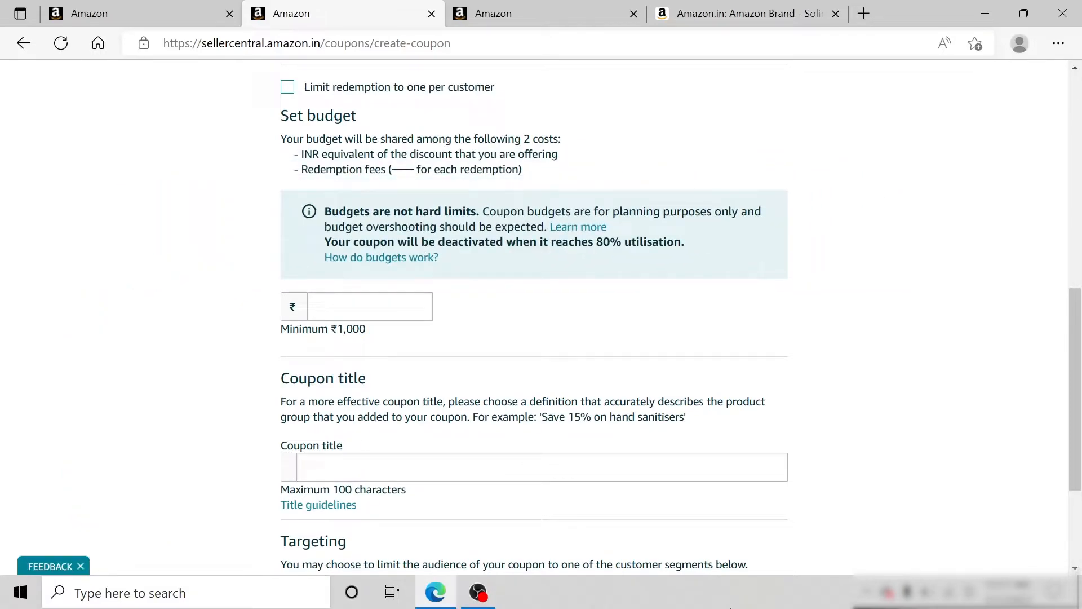
{"action": "key", "text": "ctrl+Tab"}
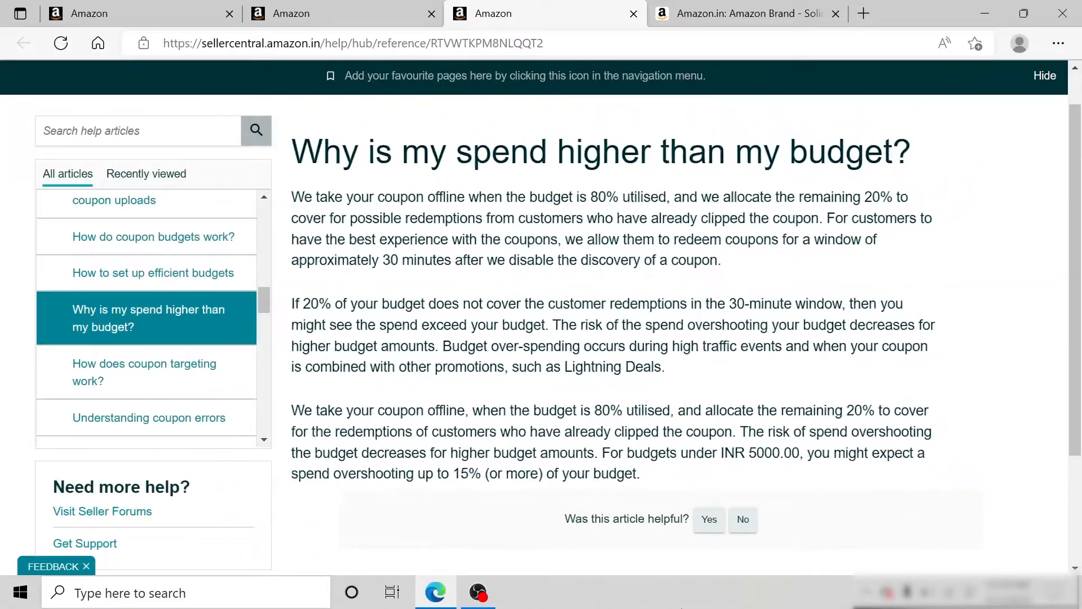
{"action": "key", "text": "ctrl+shift+Tab"}
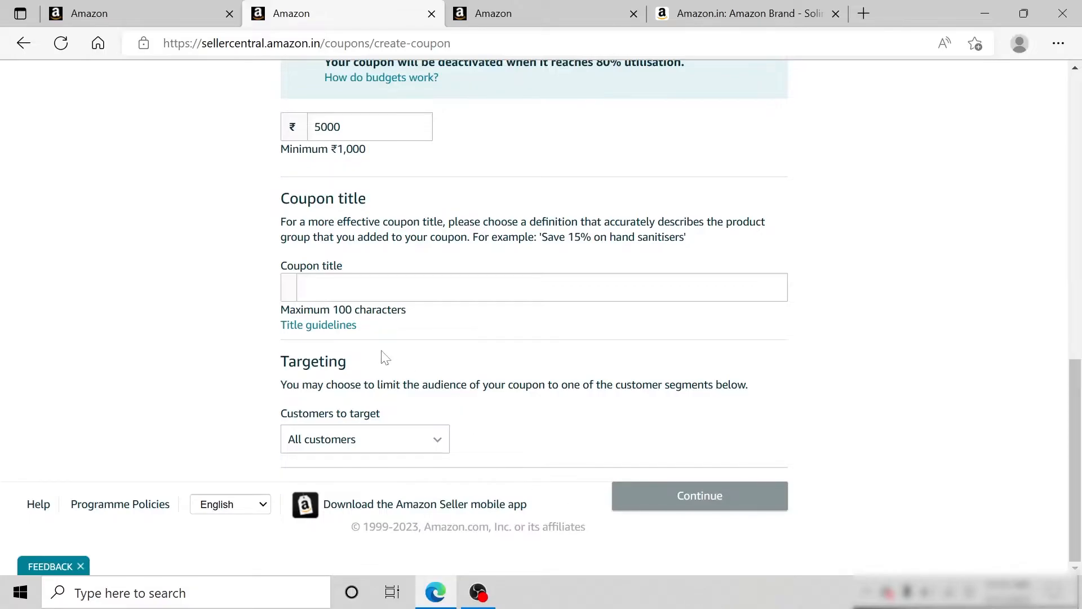
Enter "Hair Serum" as the coupon title and target the coupon at Amazon Prime members.
{"action": "left_click", "coordinate": [318, 324]}
{"action": "left_click", "coordinate": [437, 444]}
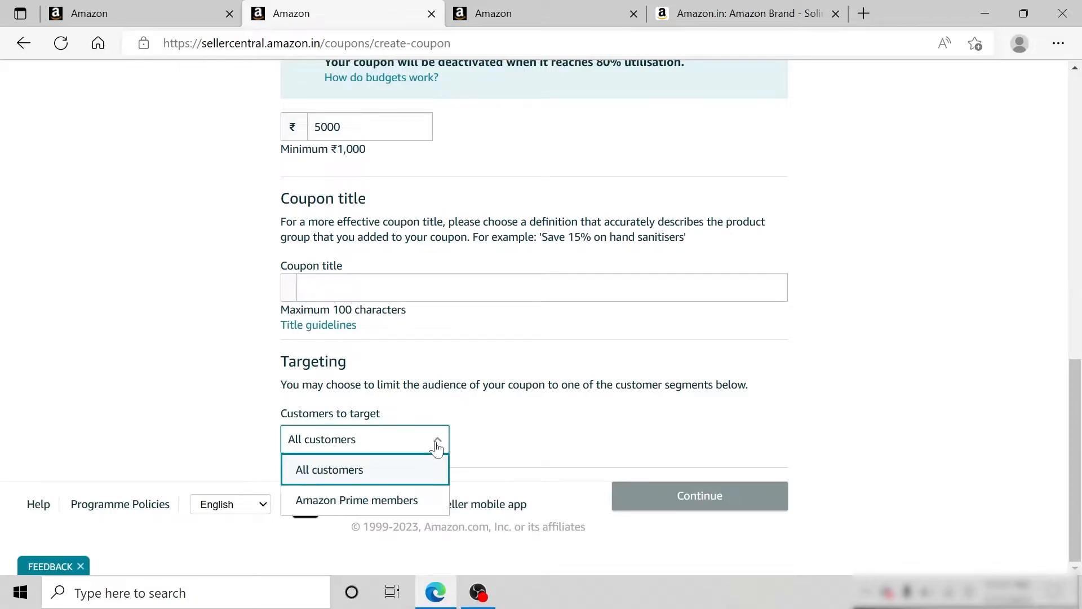
{"action": "left_click", "coordinate": [437, 500]}
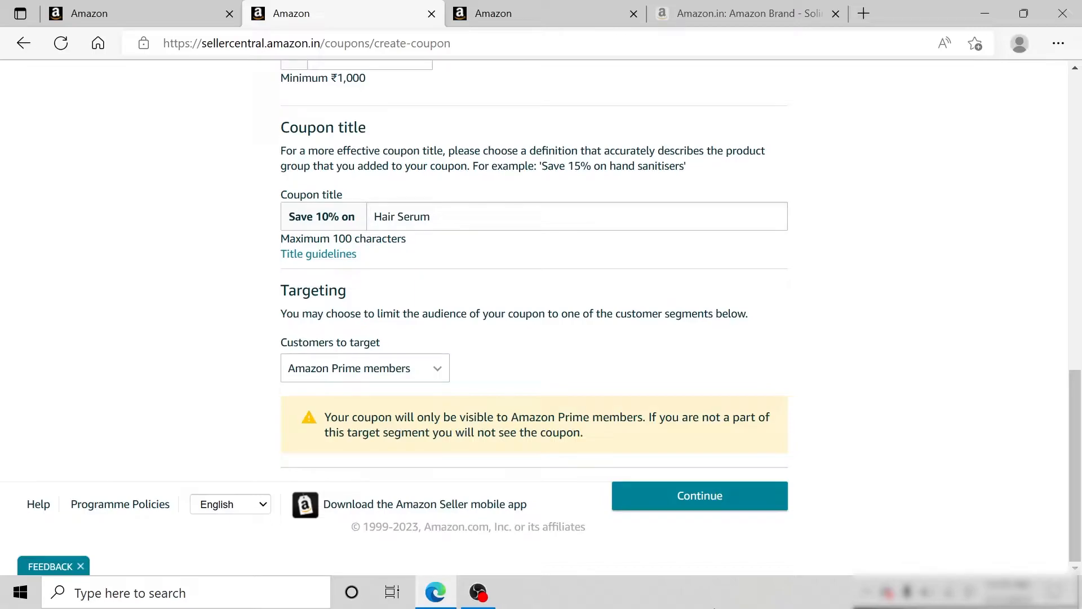
Continue to the review of the coupon details and submit the coupon.
{"action": "left_click", "coordinate": [701, 502]}
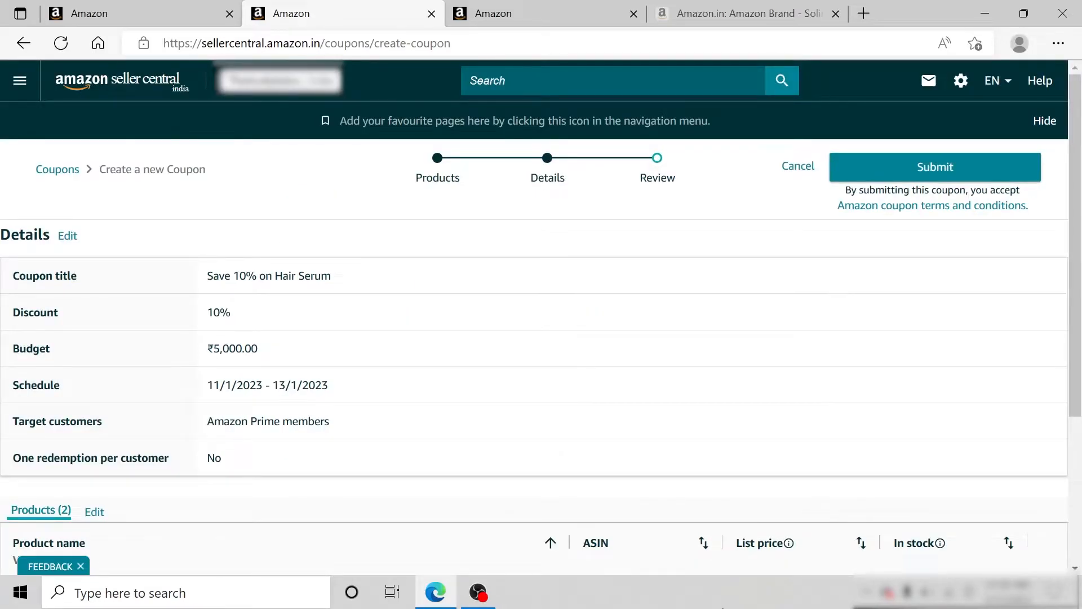
{"action": "scroll", "coordinate": [954, 137], "scroll_direction": "down", "scroll_amount": 1}
{"action": "left_click", "coordinate": [954, 137]}
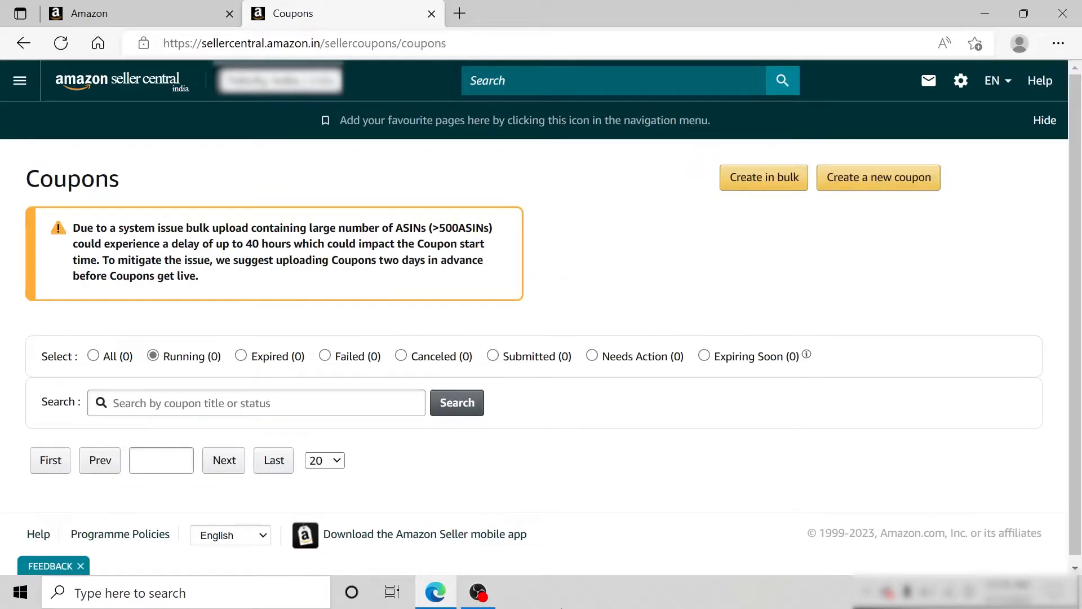
Open the bulk coupon creation page and download the template file.
{"action": "left_click", "coordinate": [731, 188]}
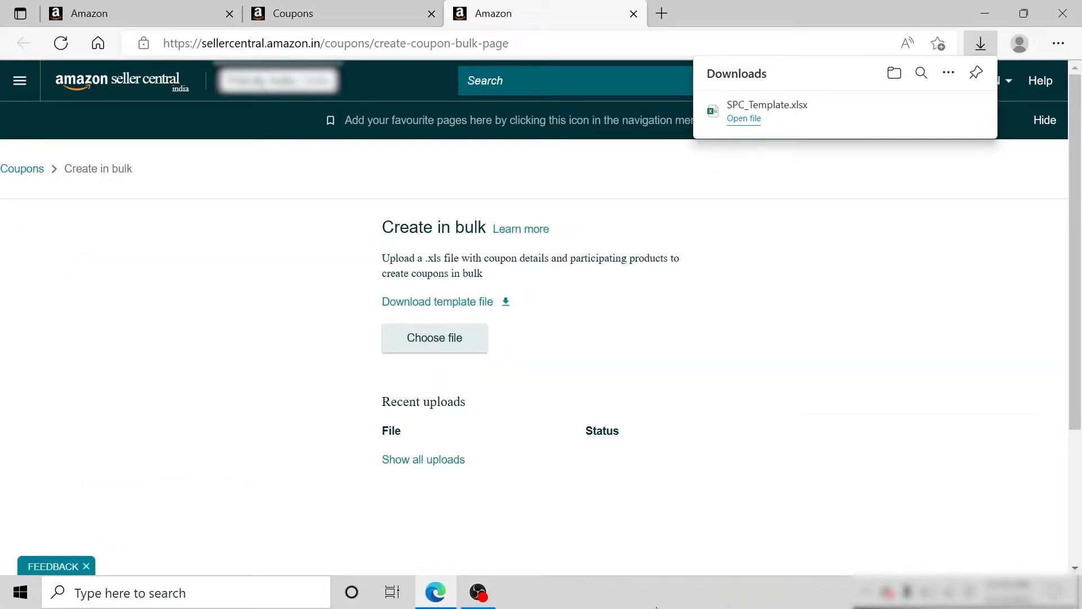
Open the downloaded SPC_Template.xlsx coupon template and look through its contents.
{"action": "left_click", "coordinate": [744, 118]}
{"action": "scroll", "coordinate": [704, 435], "scroll_direction": "down", "scroll_amount": 5}
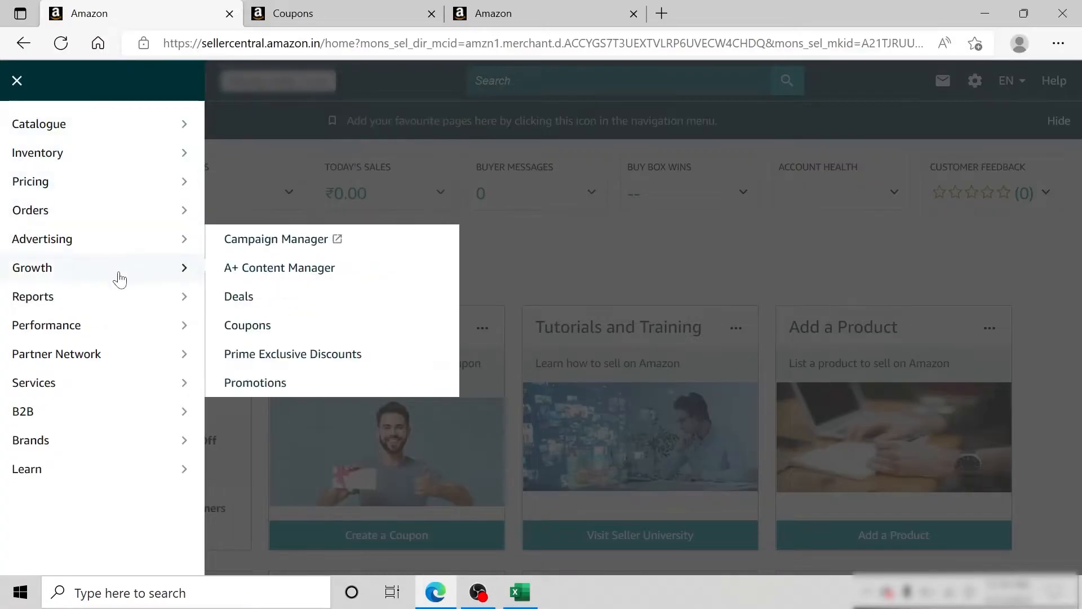
{"action": "mouse_move", "coordinate": [121, 302]}
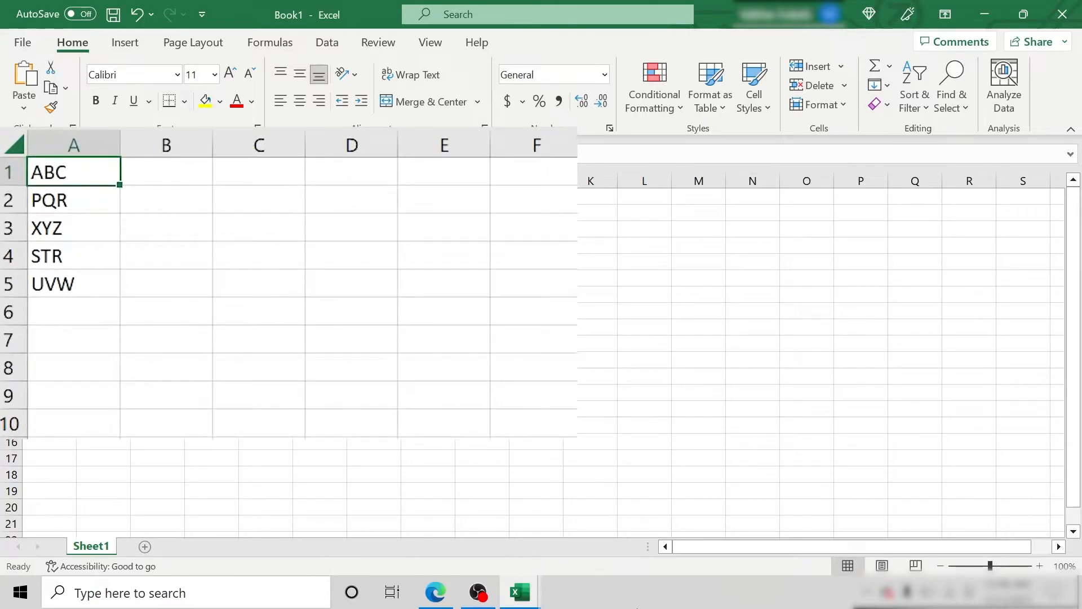
Enter a semicolon in B1 beside the first code and fill it down to B5.
{"action": "key", "text": "Right"}
{"action": "type", "text": ";"}
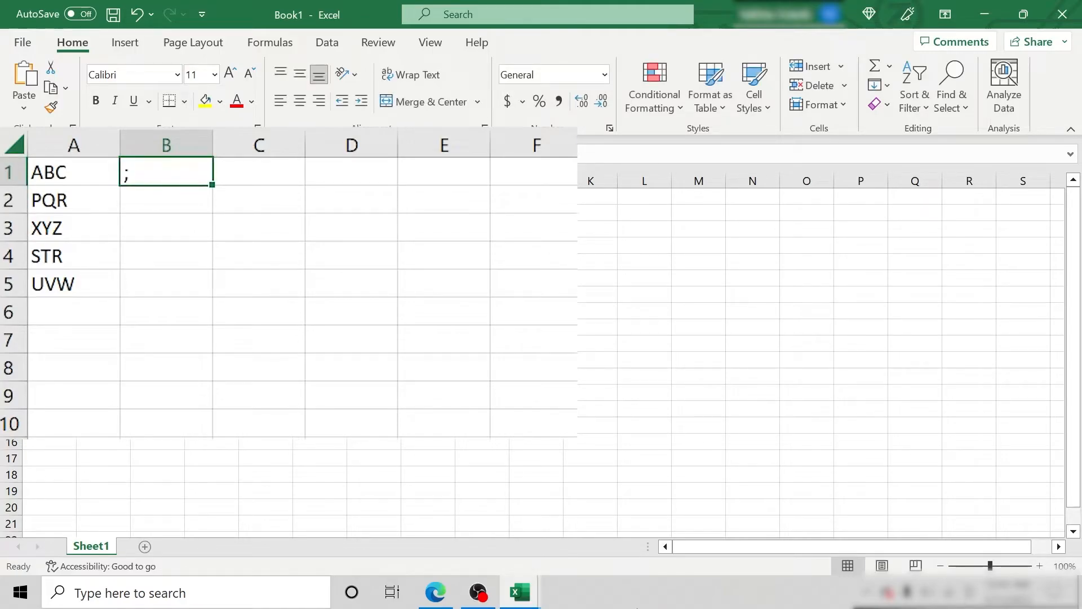
{"action": "double_click", "coordinate": [214, 191]}
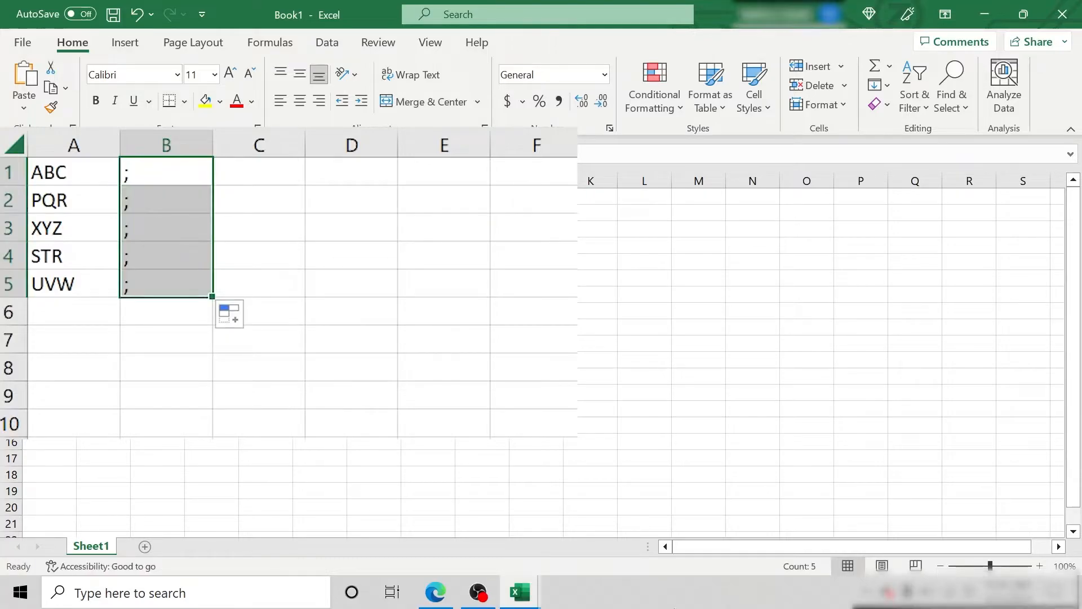
Enter =CONCAT(A1,B1) in C1 to join the code with its semicolon, and fill the formula down to C5.
{"action": "key", "text": "Right"}
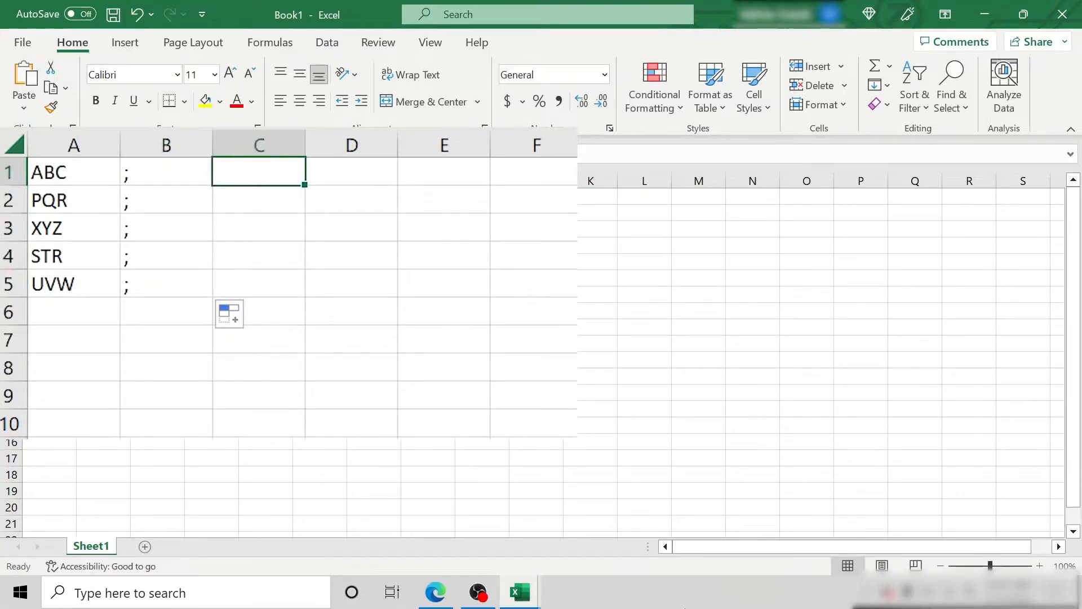
{"action": "type", "text": "=con"}
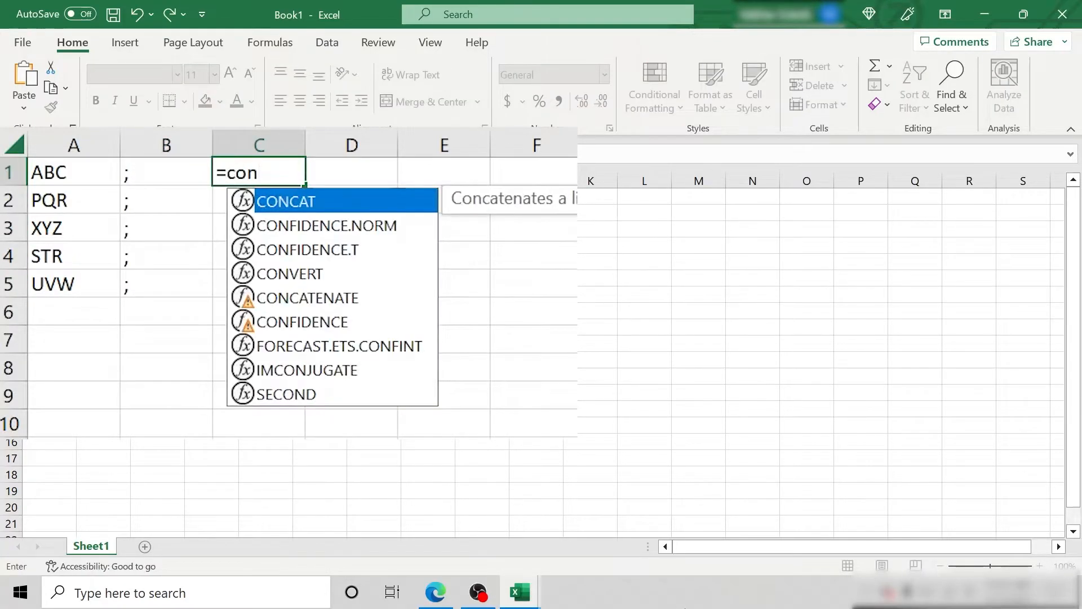
{"action": "type", "text": "cat"}
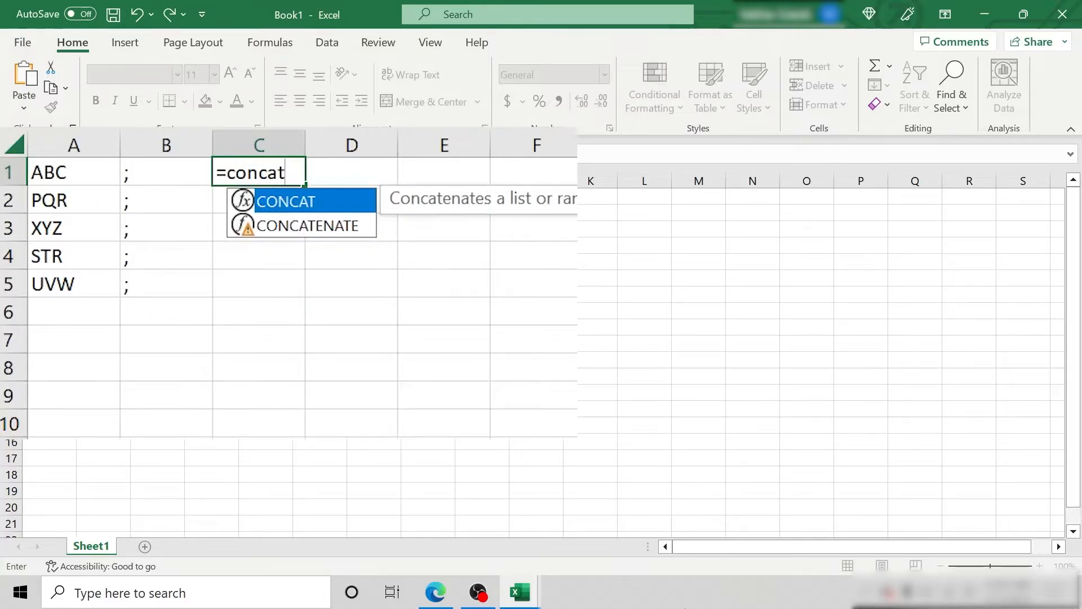
{"action": "key", "text": "Tab"}
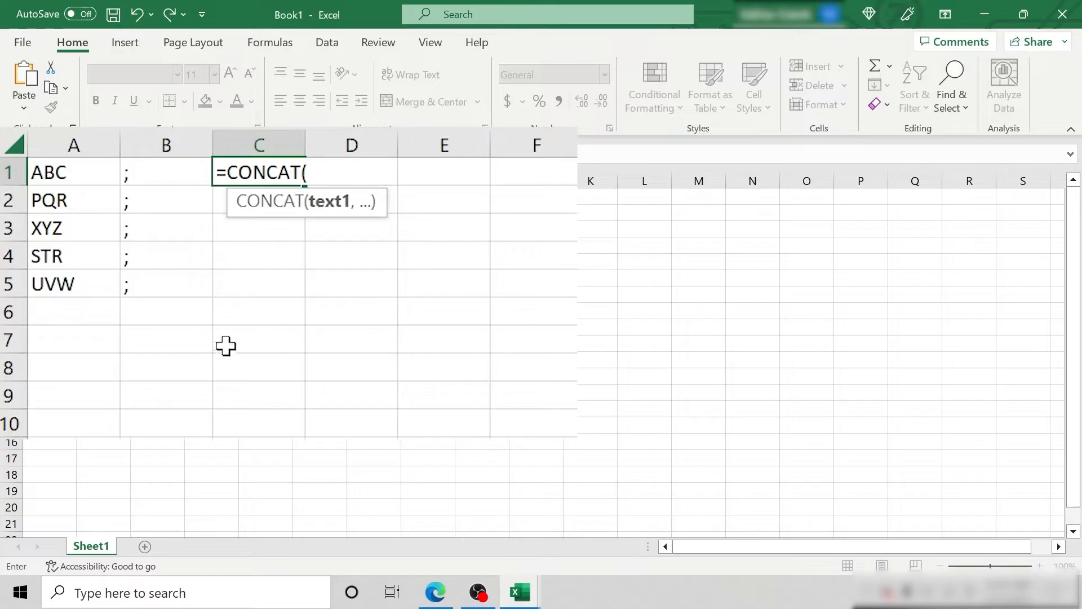
{"action": "left_click", "coordinate": [80, 173]}
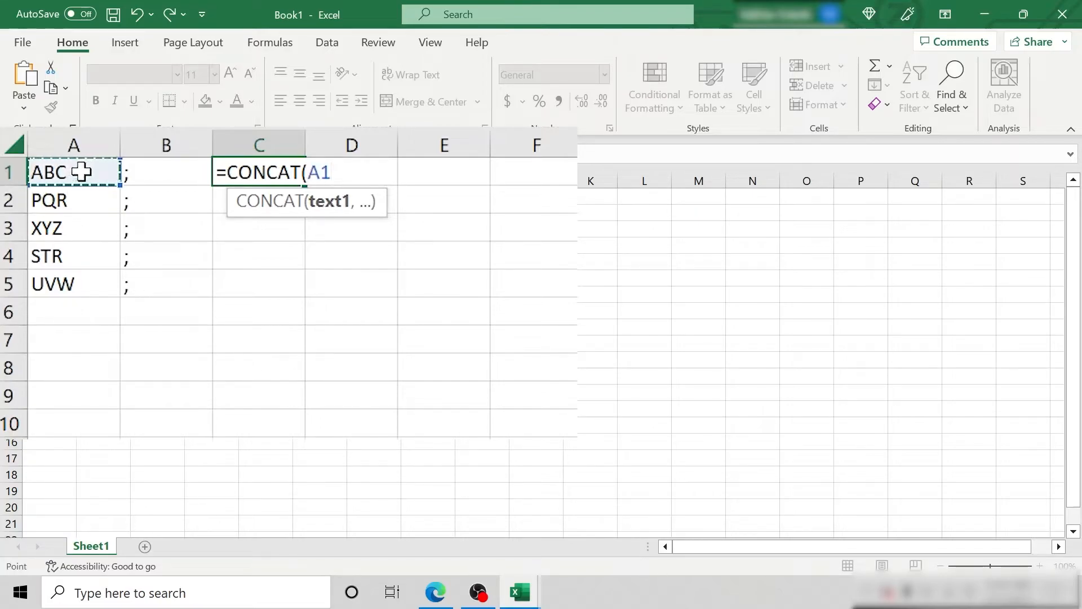
{"action": "type", "text": ","}
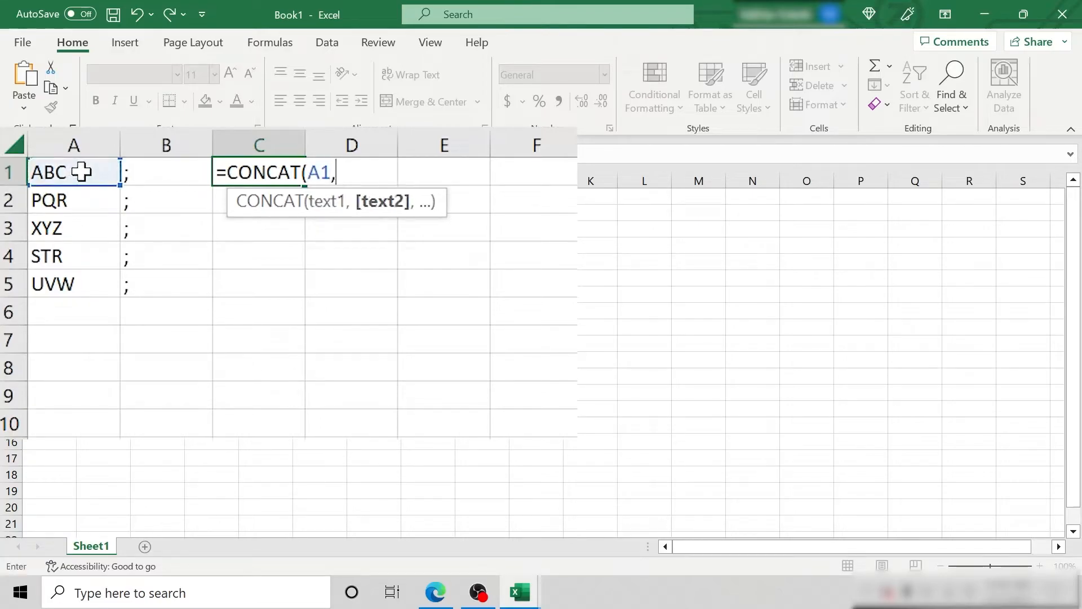
{"action": "left_click", "coordinate": [158, 173]}
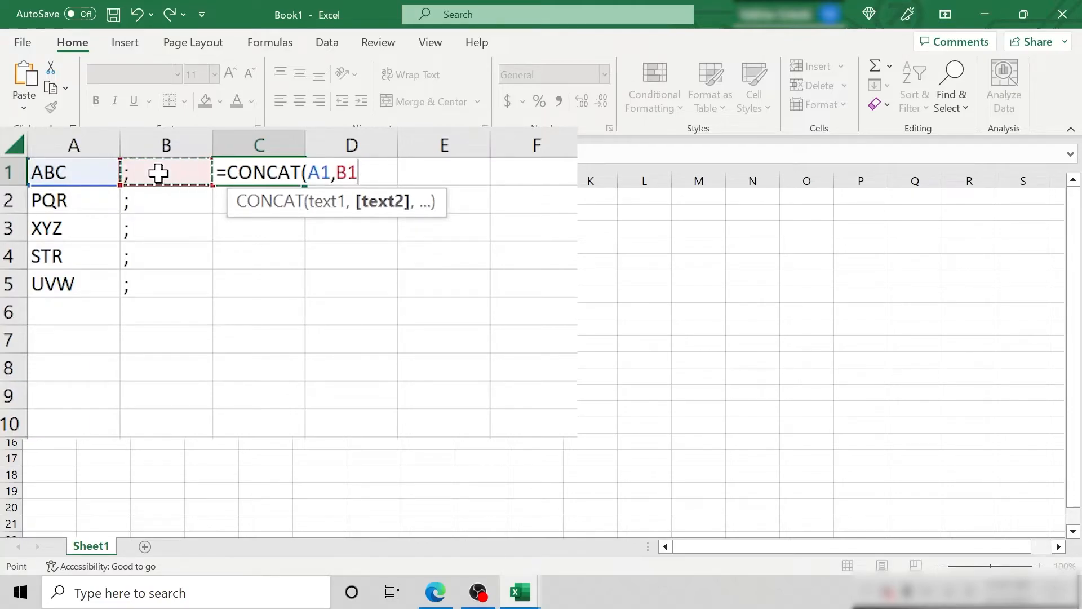
{"action": "type", "text": ")"}
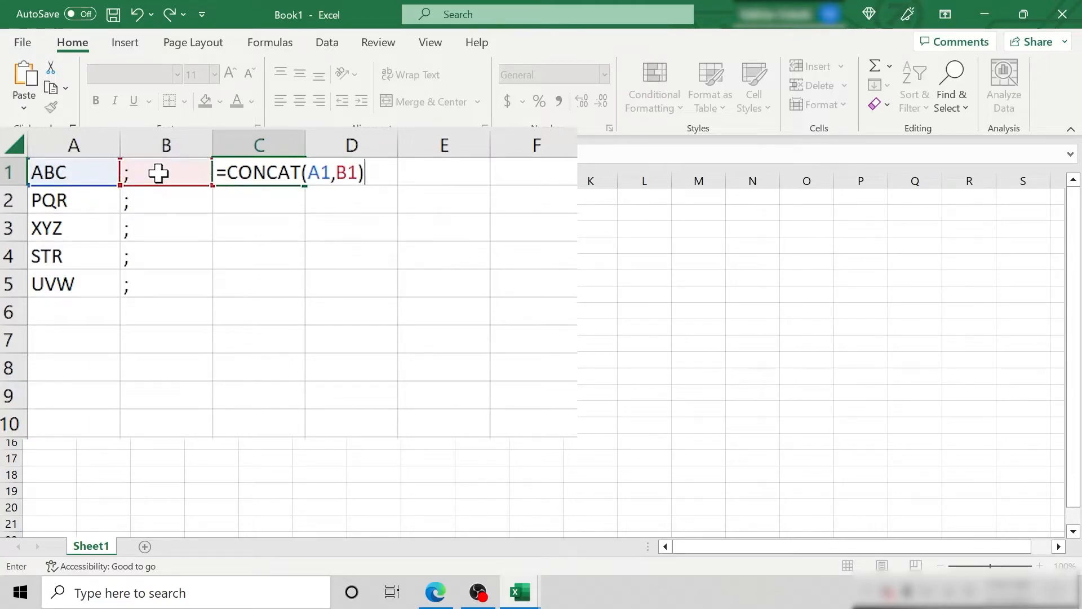
{"action": "key", "text": "Return"}
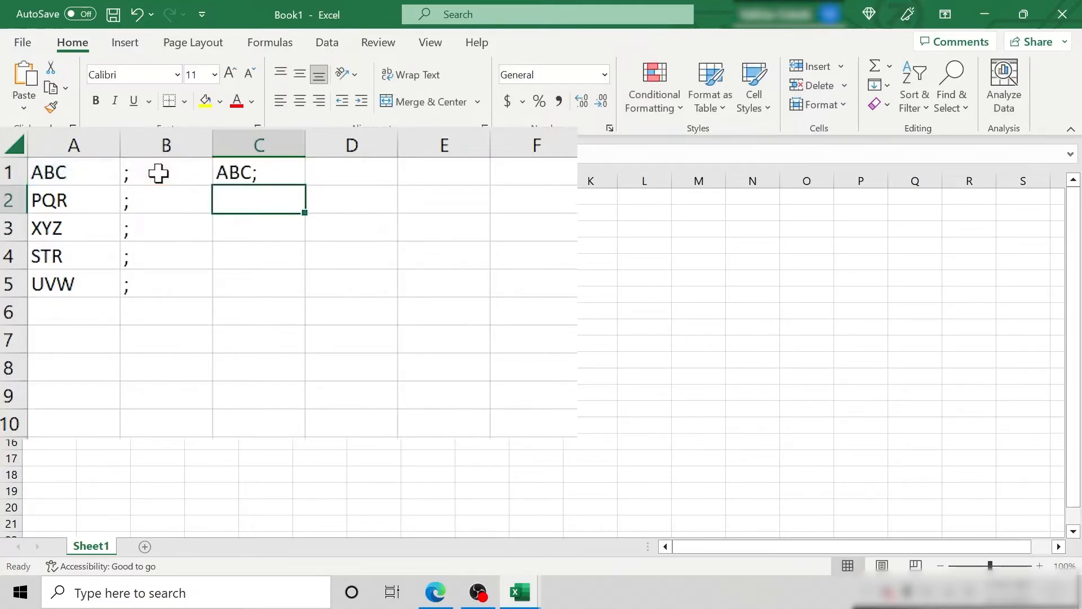
{"action": "left_click", "coordinate": [276, 179]}
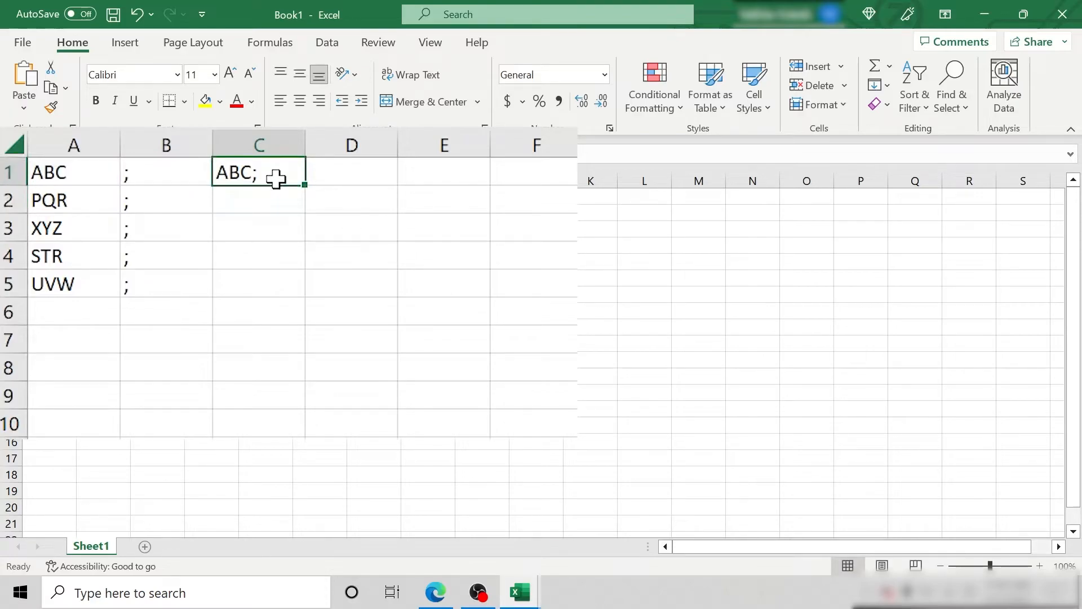
{"action": "double_click", "coordinate": [304, 184]}
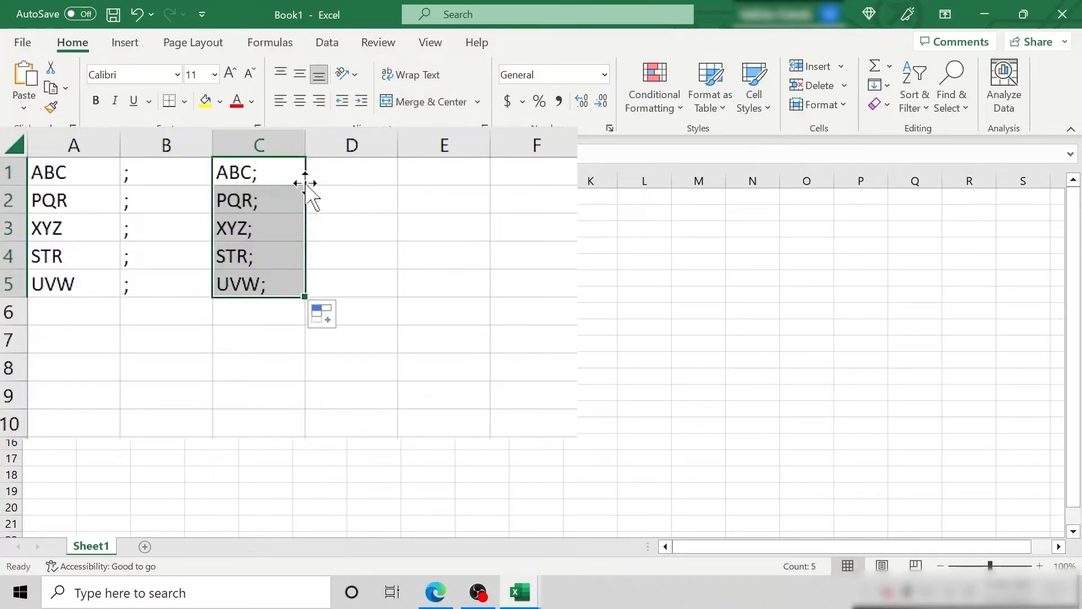
{"action": "key", "text": "ctrl+c"}
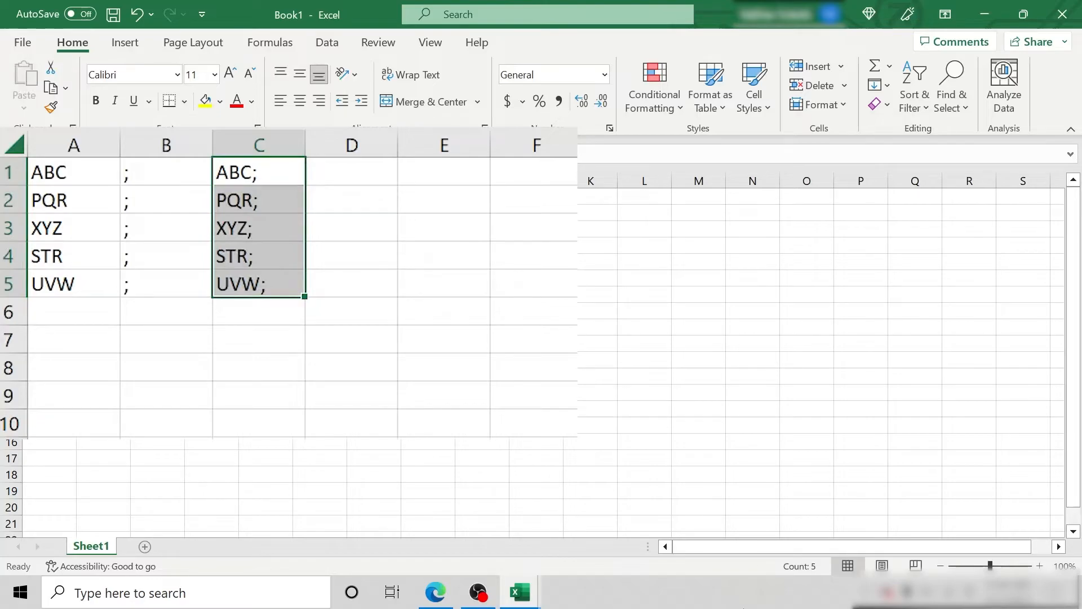
Enter =CONCAT(C1:C5) in D1 to merge all the semicolon-ended codes into a single string.
{"action": "key", "text": "Up"}
{"action": "key", "text": "Right"}
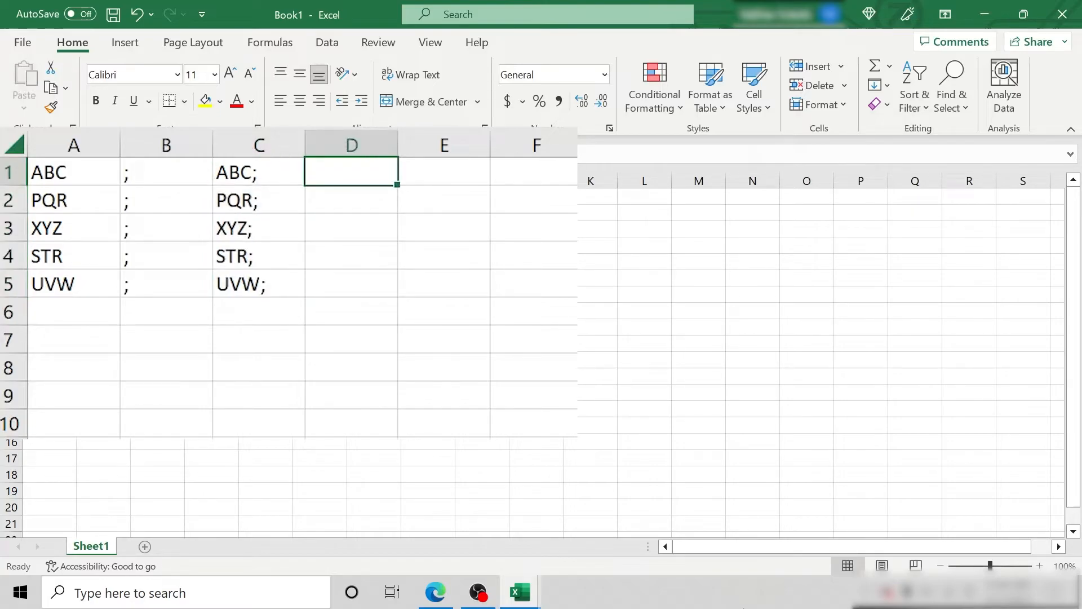
{"action": "type", "text": "=co"}
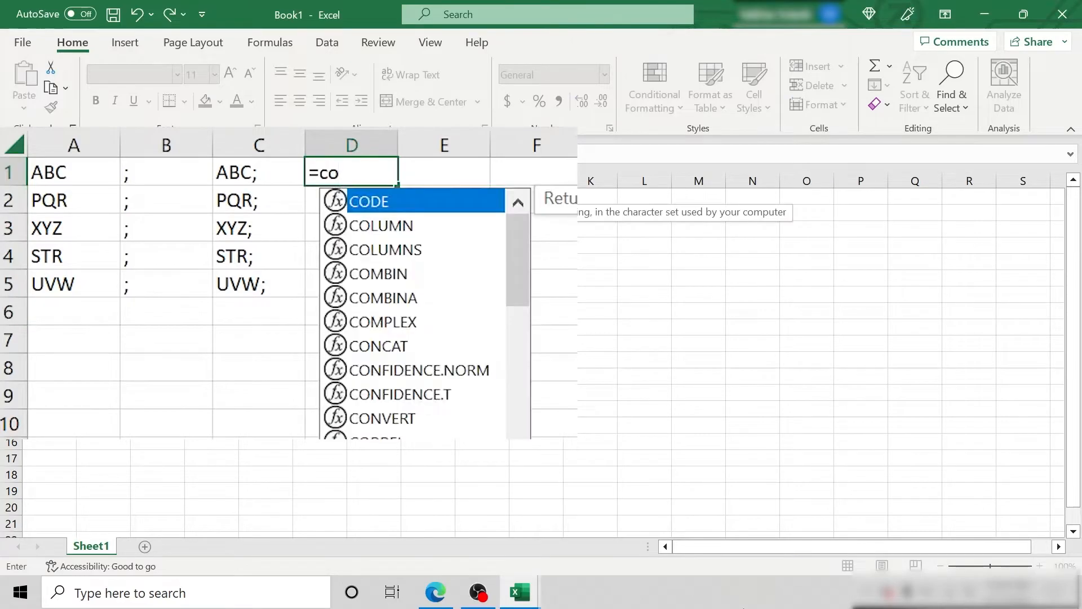
{"action": "type", "text": "ncat"}
{"action": "key", "text": "Tab"}
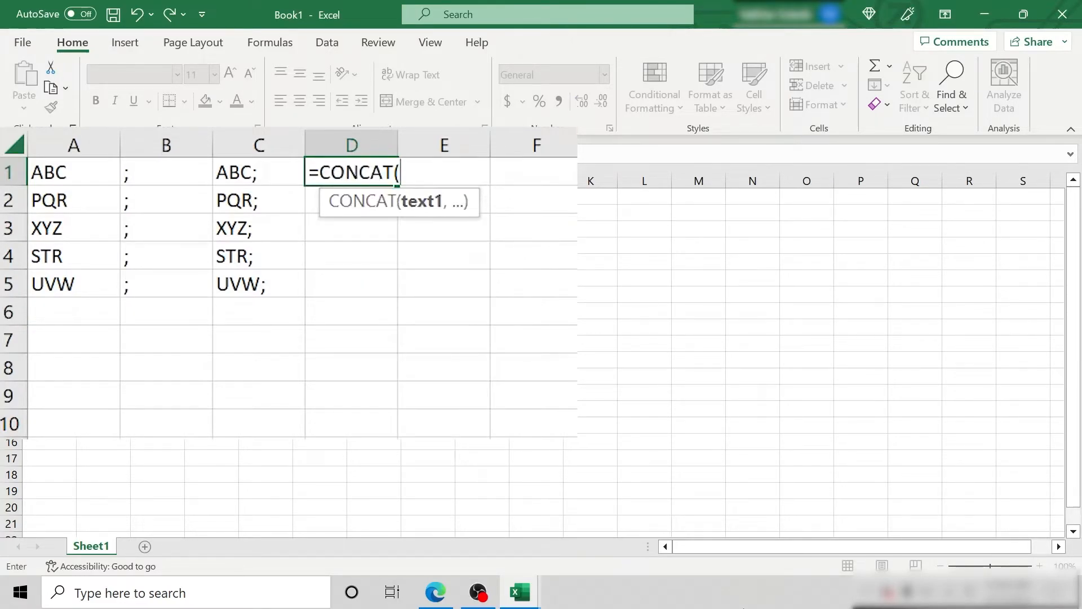
{"action": "left_click", "coordinate": [284, 170]}
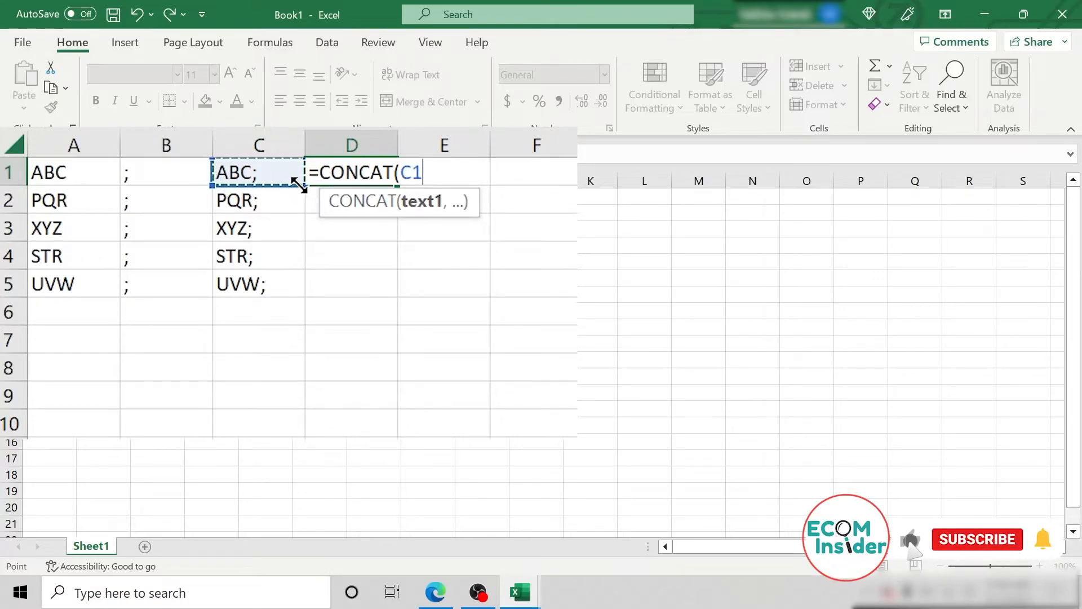
{"action": "left_click", "coordinate": [300, 185]}
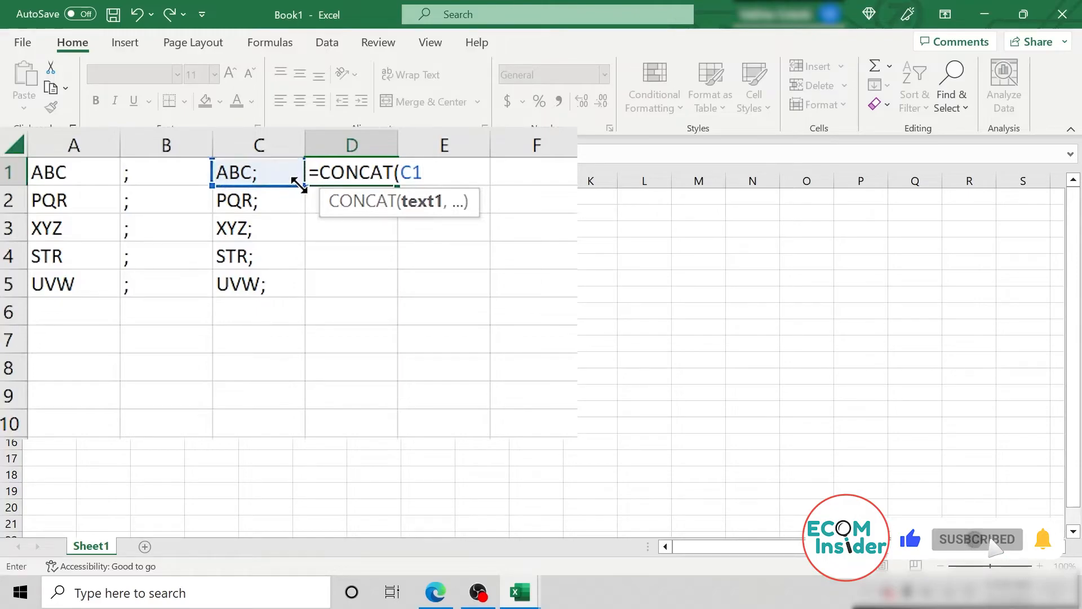
{"action": "left_click_drag", "start_coordinate": [299, 185], "coordinate": [297, 291]}
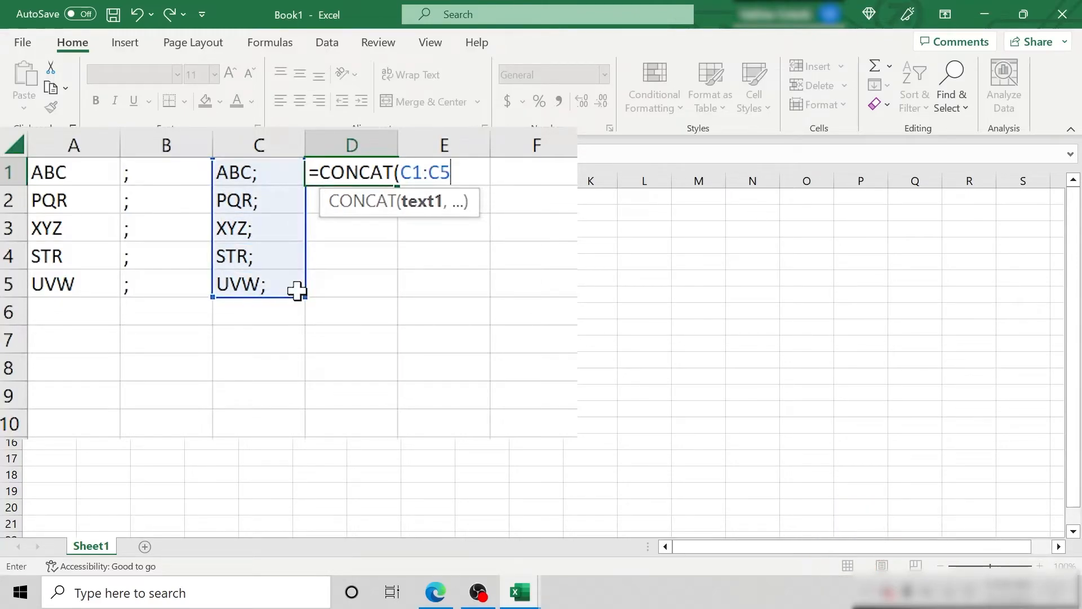
{"action": "type", "text": ")"}
{"action": "key", "text": "Return"}
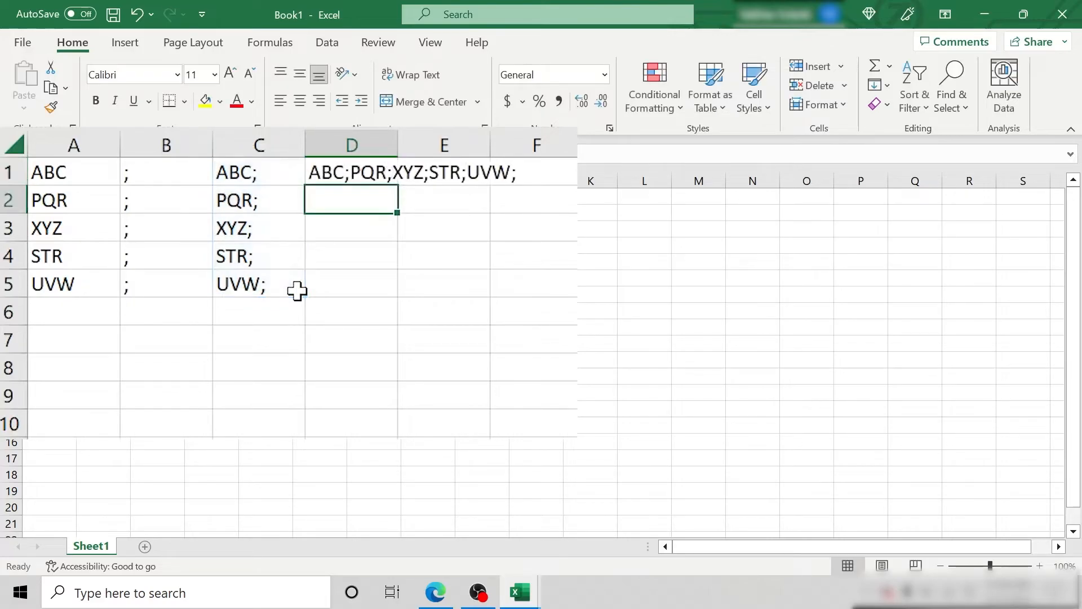
Replace the formula in D1 with its plain text by pasting the cell over itself as Values.
{"action": "key", "text": "Up"}
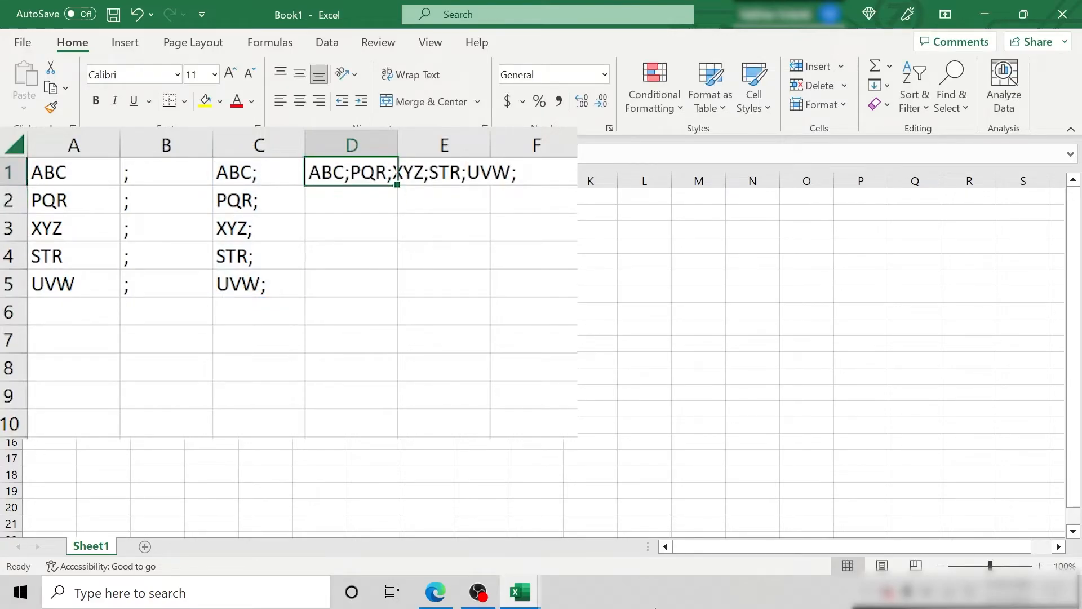
{"action": "key", "text": "ctrl+c"}
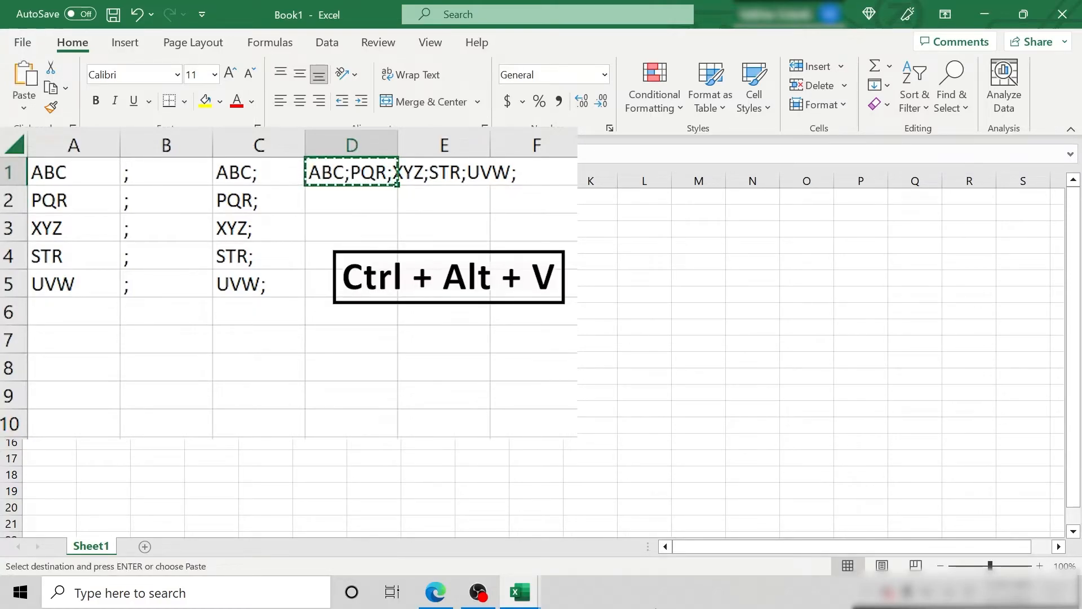
{"action": "key", "text": "ctrl+alt+v"}
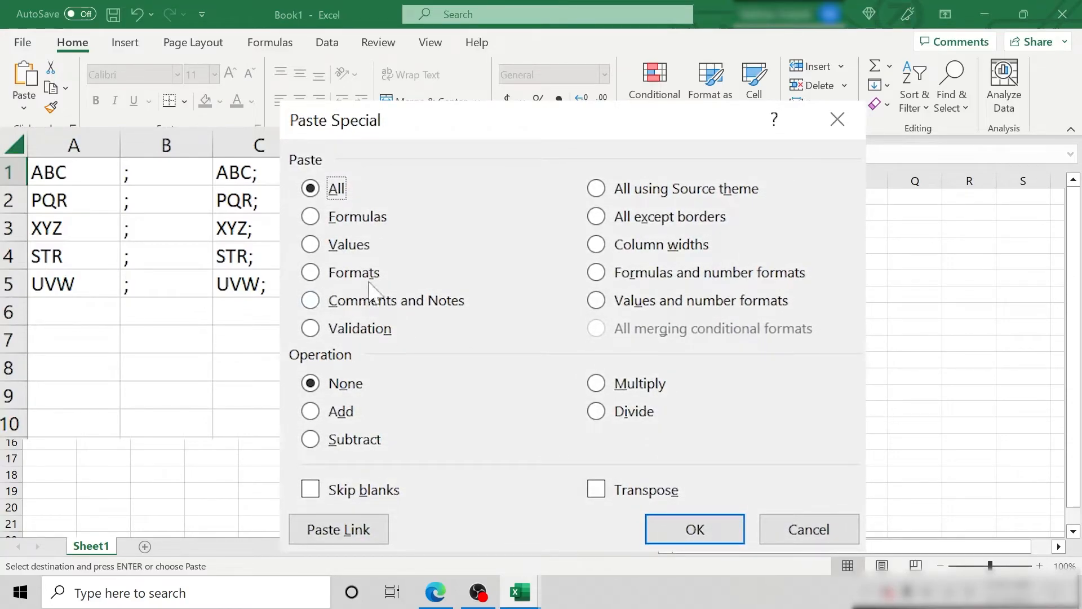
{"action": "left_click", "coordinate": [312, 245]}
{"action": "left_click", "coordinate": [670, 533]}
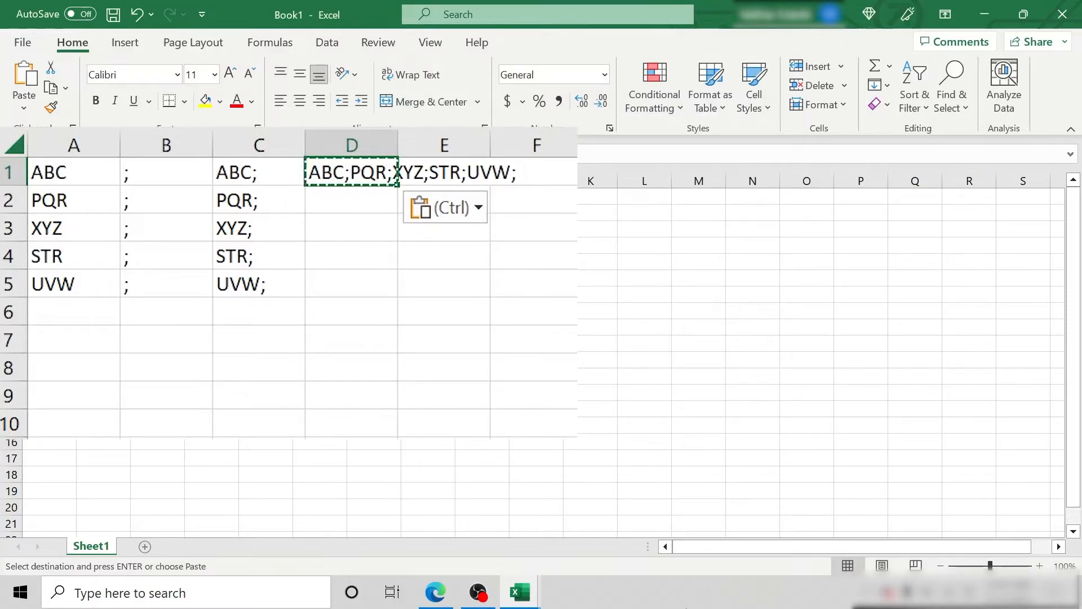
{"action": "key", "text": "Escape"}
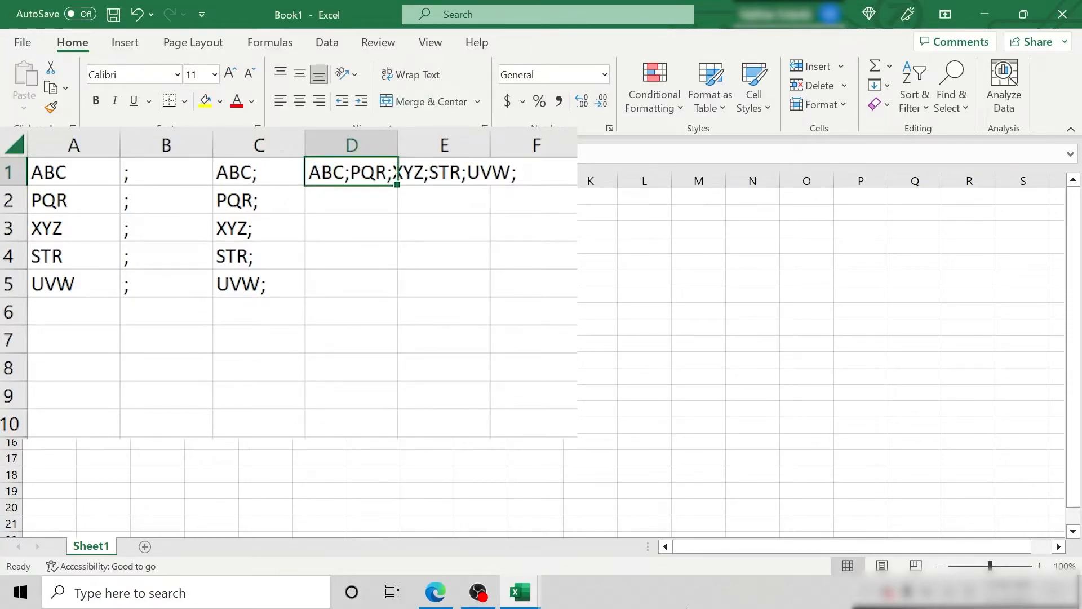
Copy the combined code string from D1 and paste it into ASIN list cell A10 of the SPC_Template workbook.
{"action": "key", "text": "ctrl+c"}
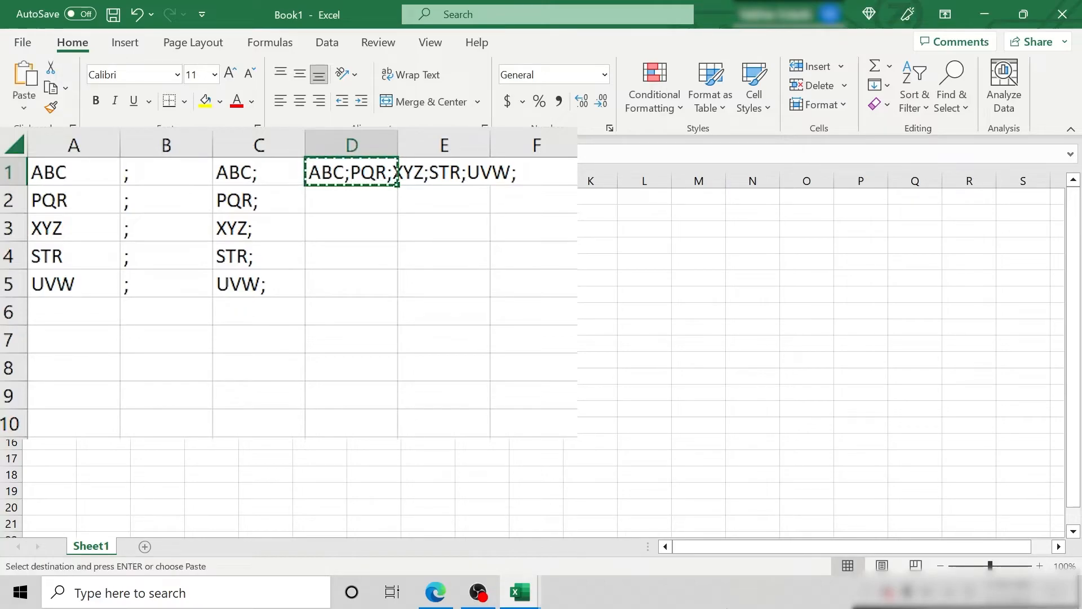
{"action": "mouse_move", "coordinate": [519, 592]}
{"action": "left_click", "coordinate": [478, 555]}
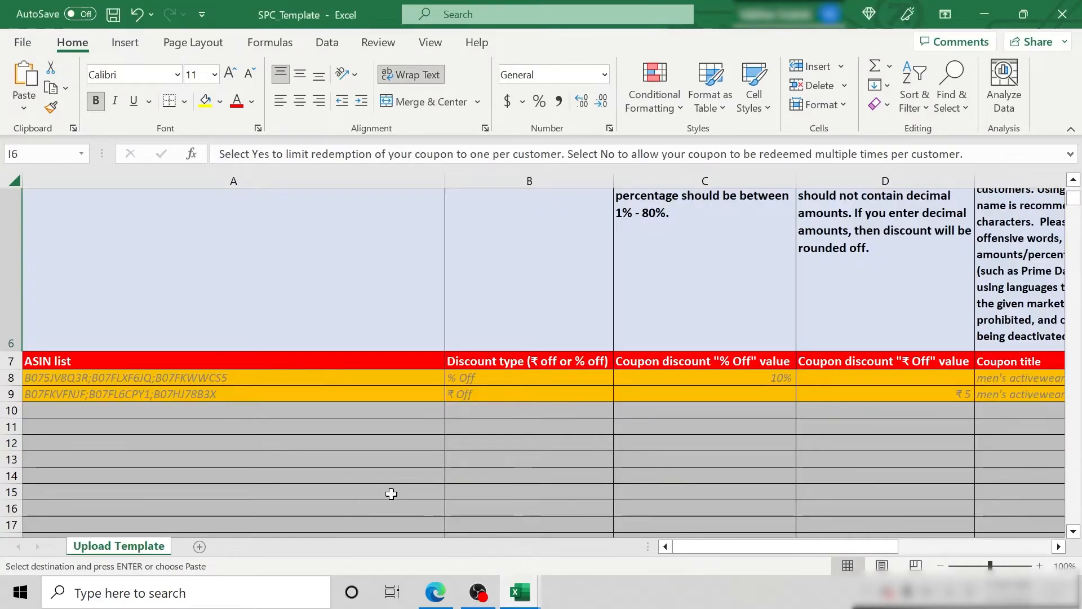
{"action": "left_click", "coordinate": [371, 409]}
{"action": "key", "text": "Return"}
Set the discount type in row 10 to % Off and its coupon discount value to 10%.
{"action": "left_click", "coordinate": [603, 410]}
{"action": "left_click", "coordinate": [621, 411]}
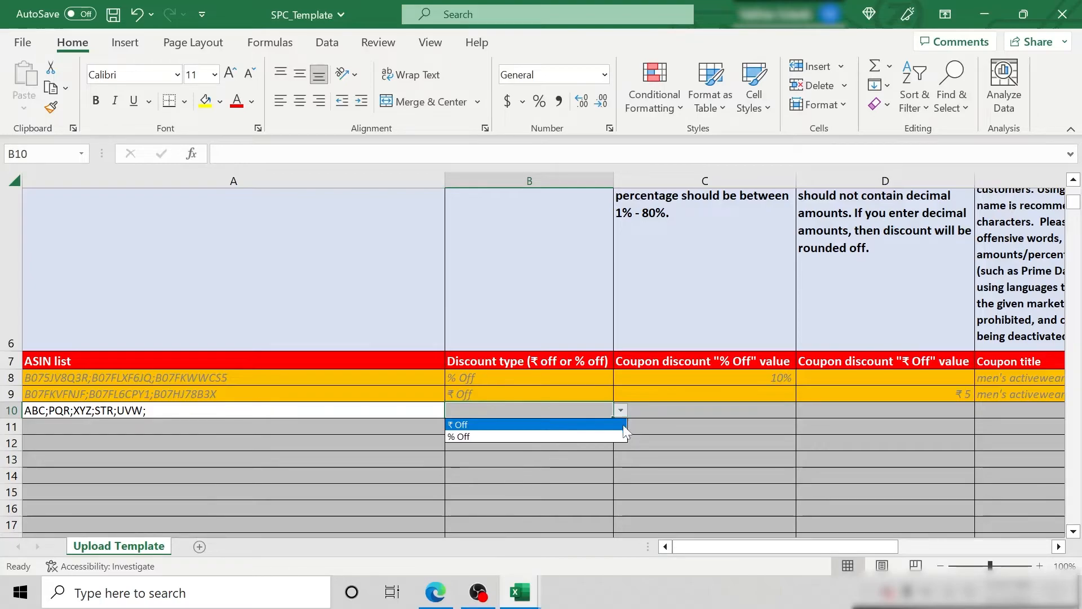
{"action": "left_click", "coordinate": [621, 434]}
{"action": "key", "text": "Tab"}
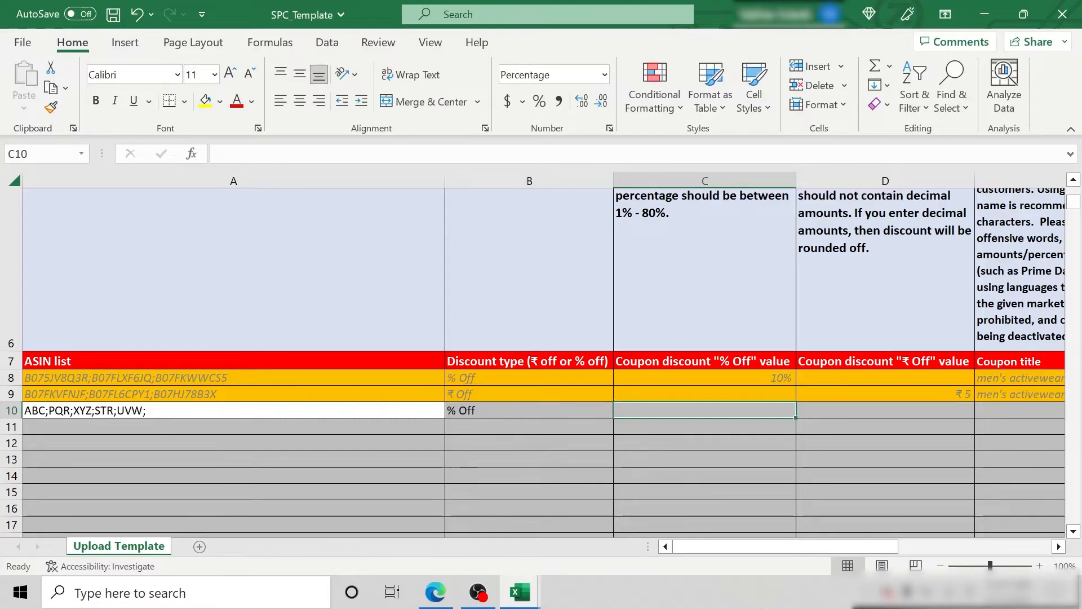
{"action": "type", "text": "10%"}
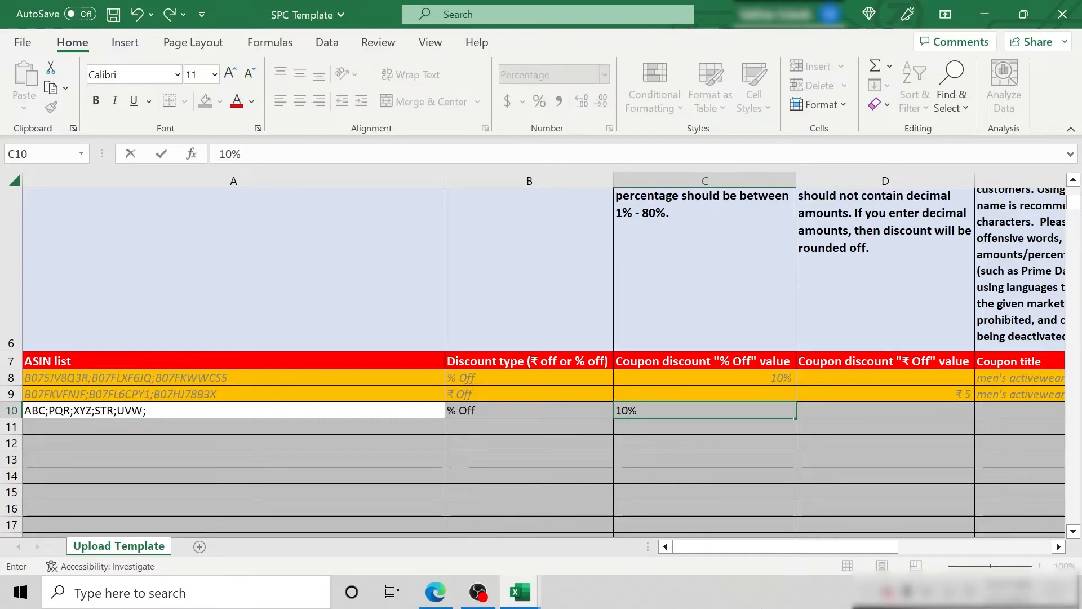
{"action": "key", "text": "Tab"}
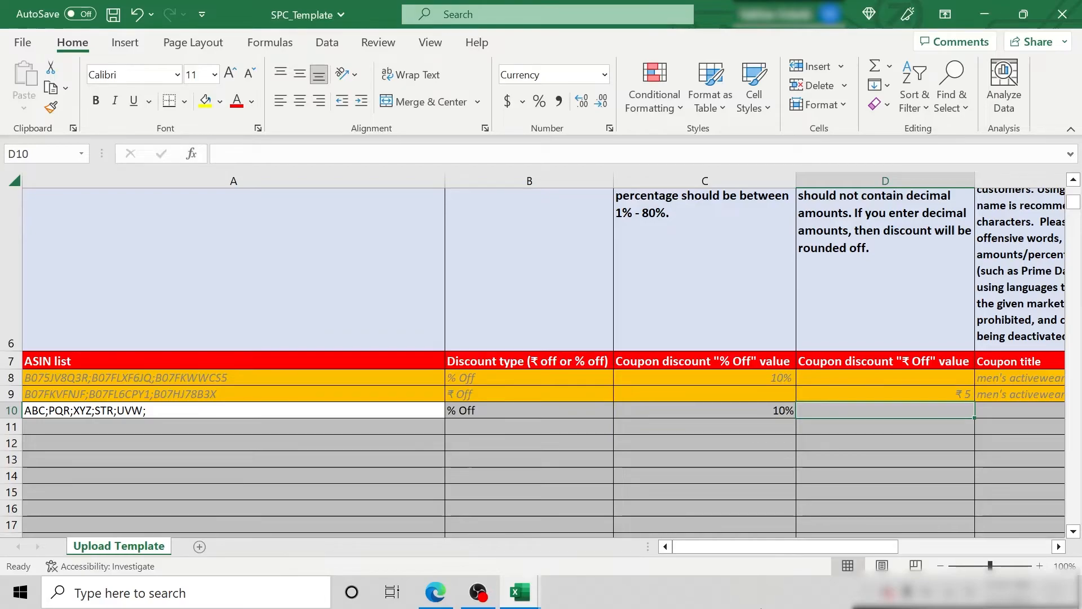
Enter the coupon title "Save 10% on Hair Serum" and a coupon budget of 5000 in row 10.
{"action": "key", "text": "Tab"}
{"action": "type", "text": "Save 10%"}
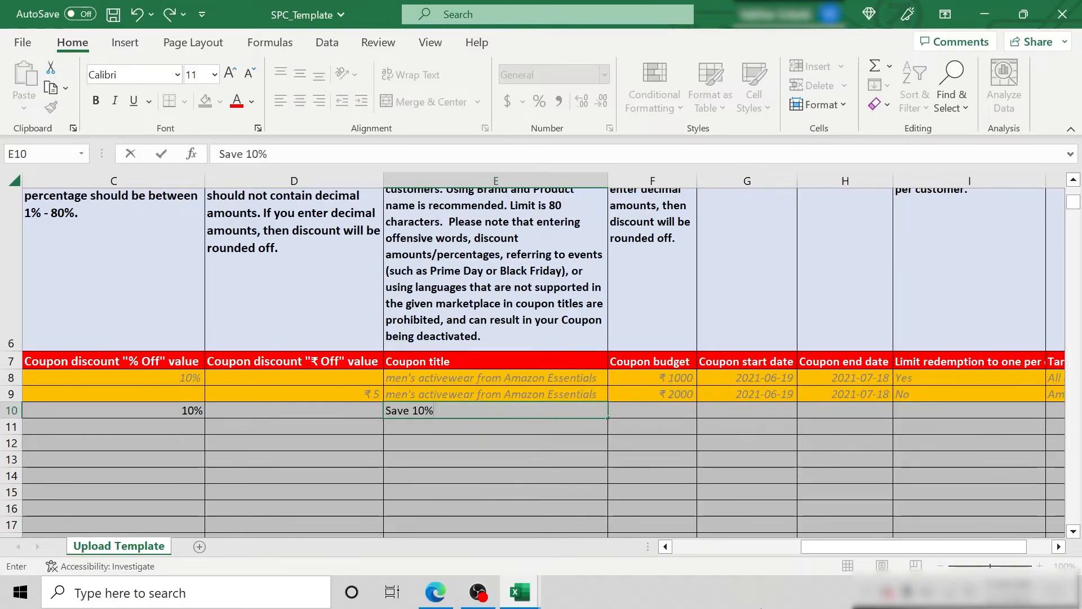
{"action": "type", "text": " on Hair Serum"}
{"action": "key", "text": "Tab"}
{"action": "type", "text": "5000"}
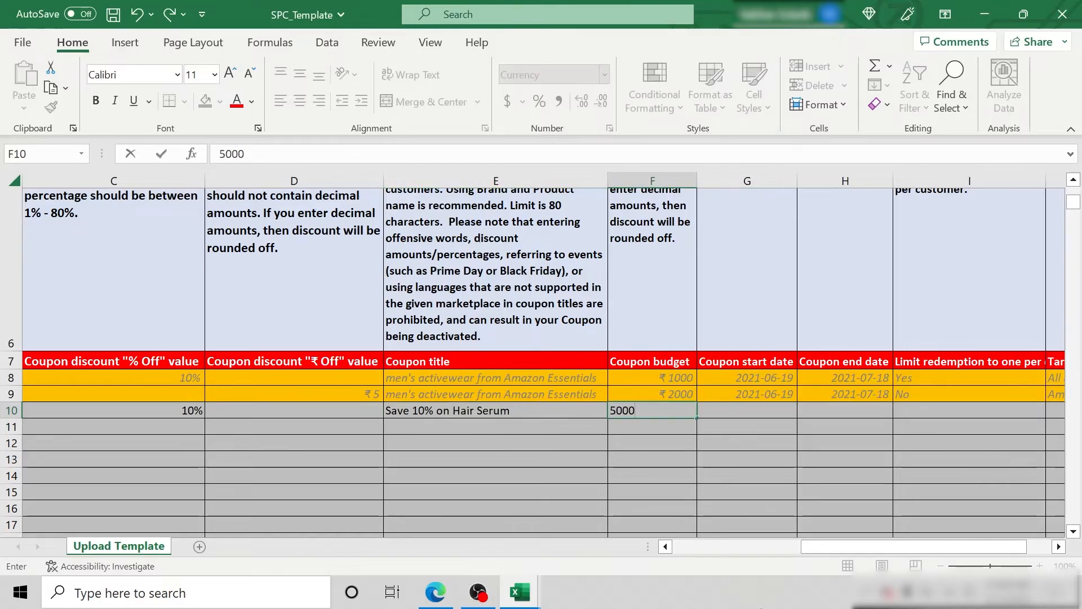
{"action": "key", "text": "Tab"}
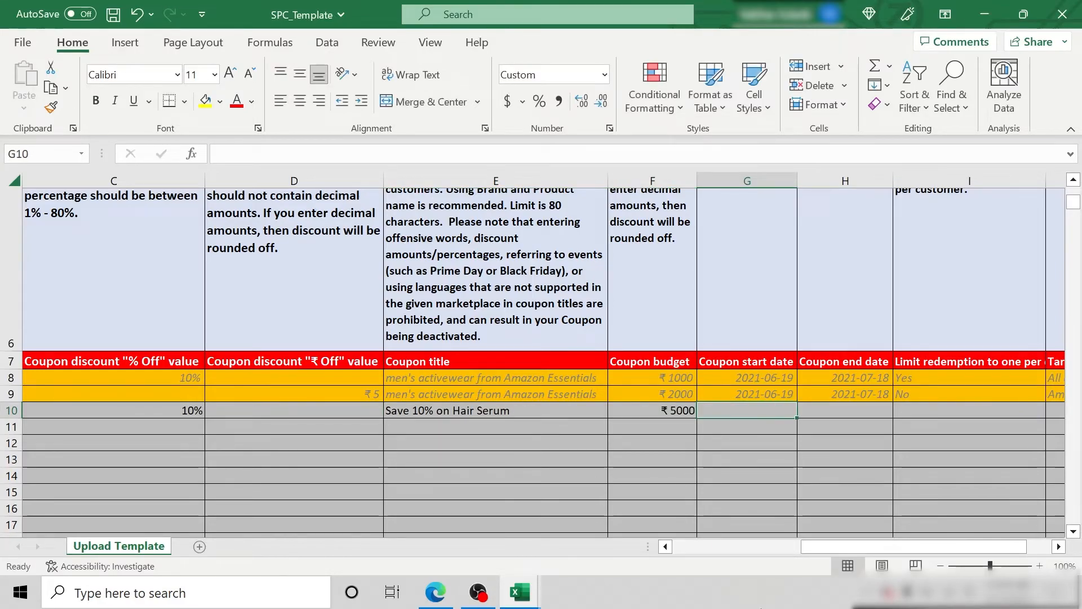
Set row 10's coupon start date to 2022-01-05 and its end date to 2022-01-31.
{"action": "type", "text": "2022-"}
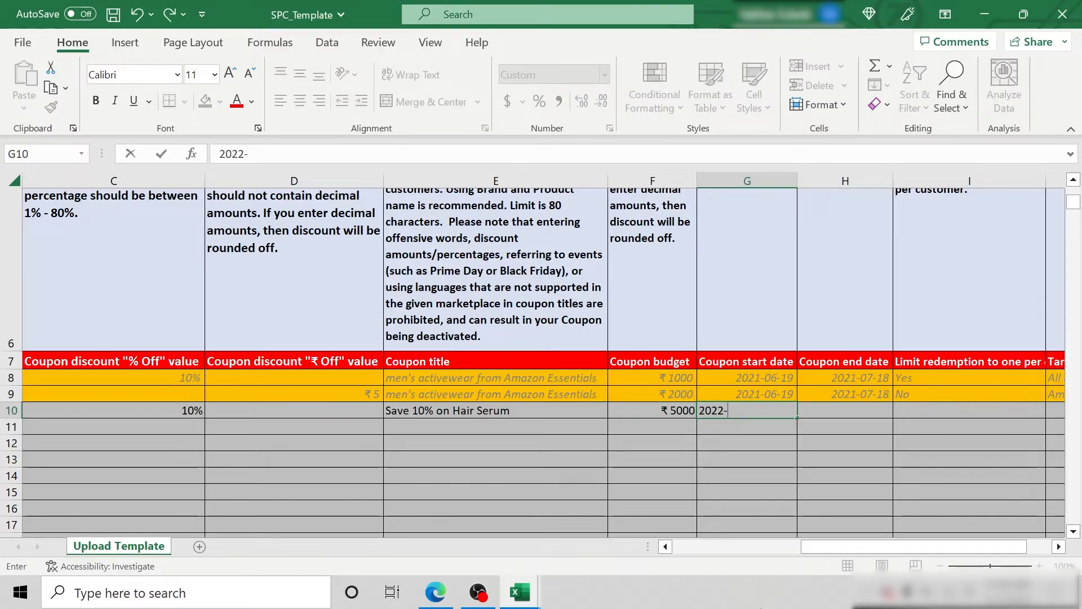
{"action": "type", "text": "01-05"}
{"action": "key", "text": "Tab"}
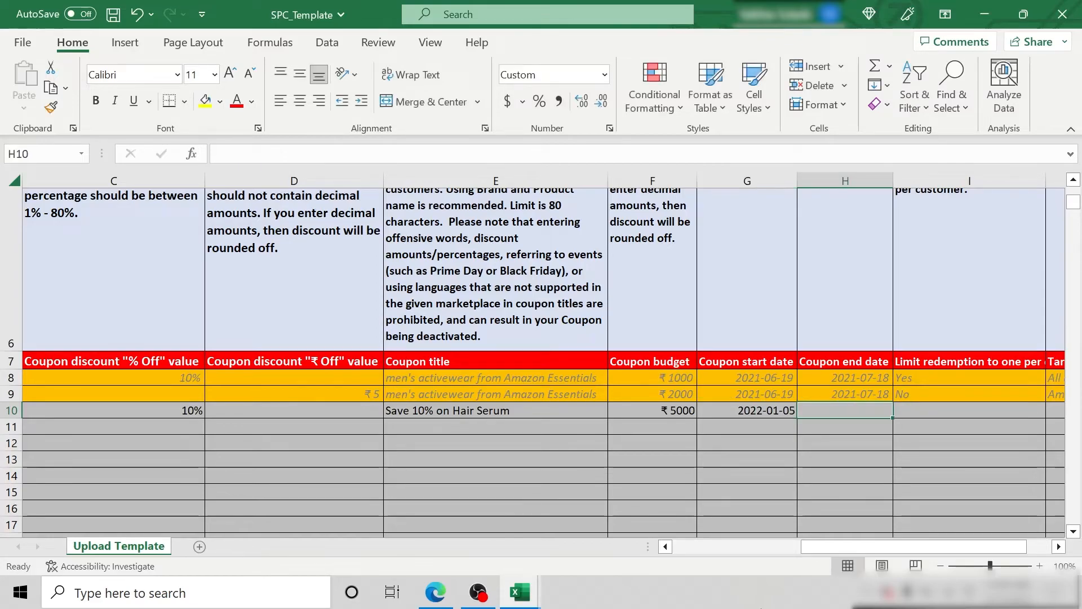
{"action": "type", "text": "2022-01-31"}
{"action": "key", "text": "Tab"}
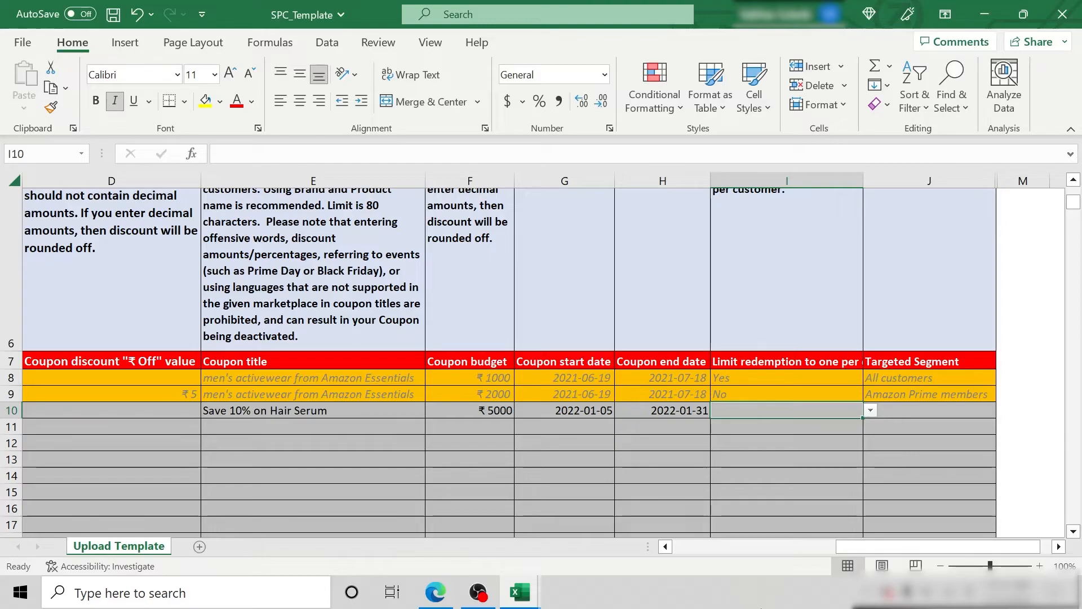
Set row 10's one-per-customer redemption limit to Yes and choose its targeted segment from the available options.
{"action": "left_click", "coordinate": [871, 411]}
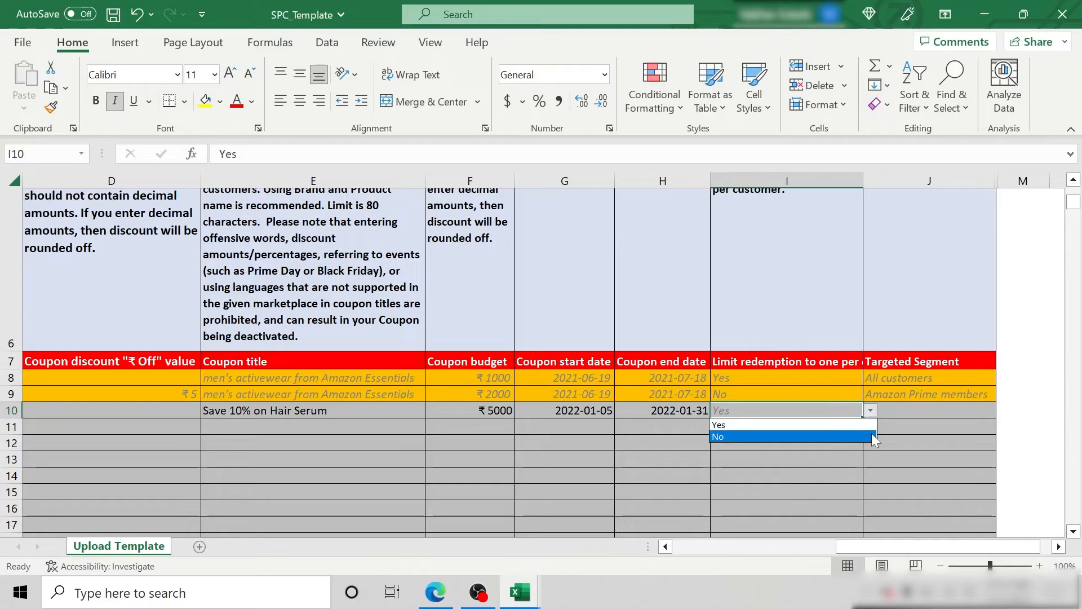
{"action": "key", "text": "Tab"}
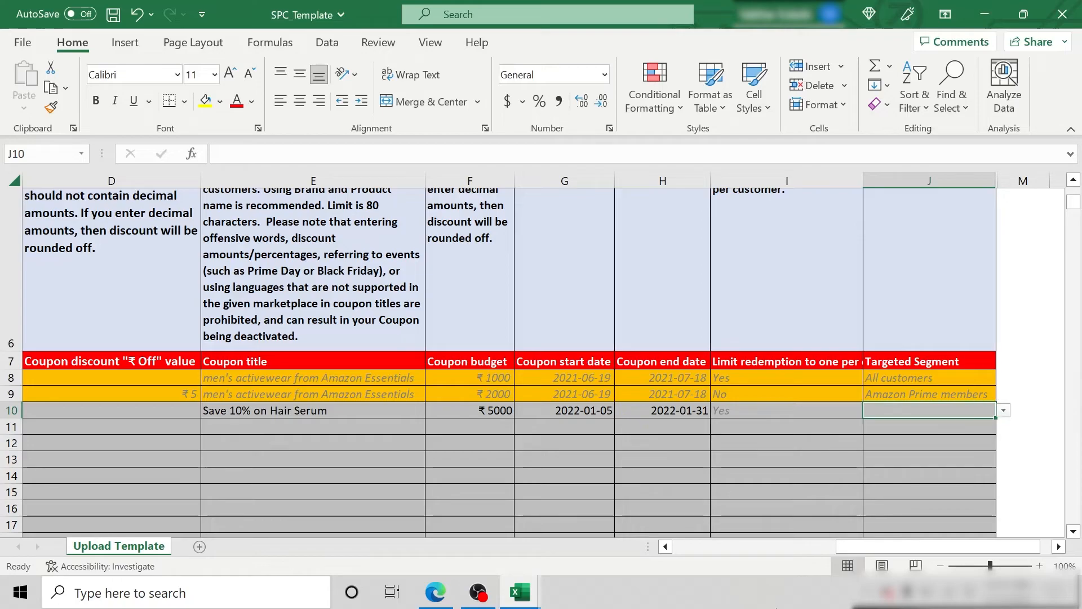
{"action": "left_click", "coordinate": [1004, 410]}
{"action": "left_click", "coordinate": [1003, 425]}
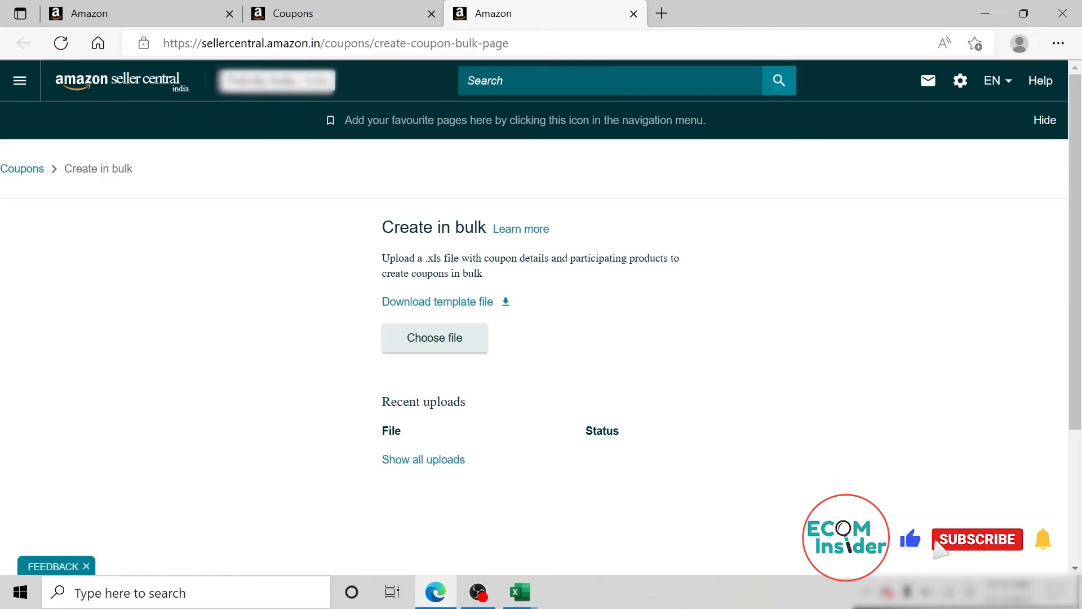
Switch to Seller Central's Create in bulk page in the browser and start choosing the coupon file to upload.
{"action": "left_click", "coordinate": [468, 352]}
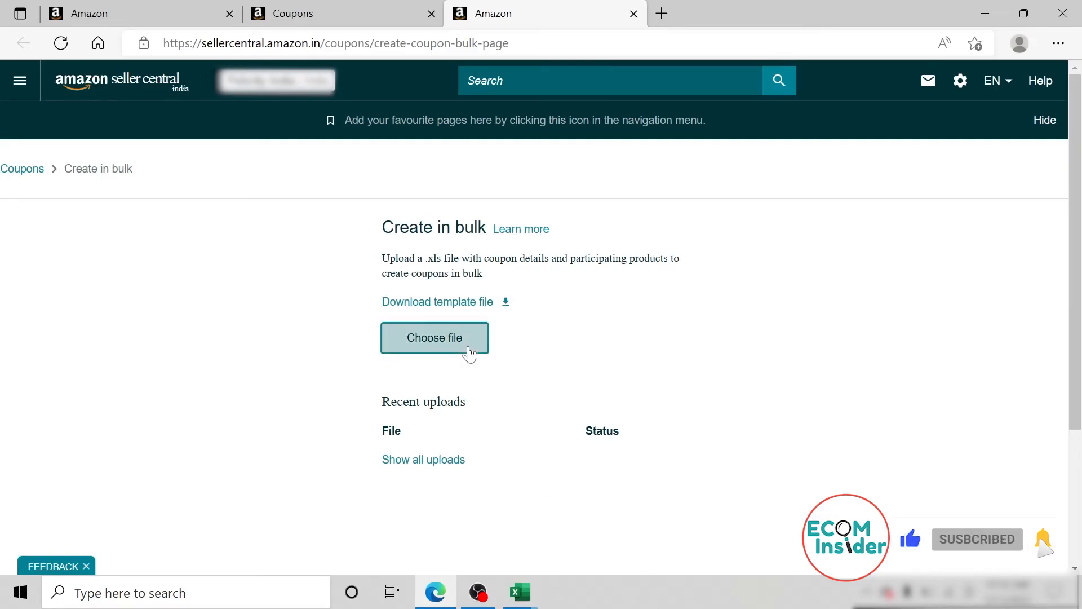